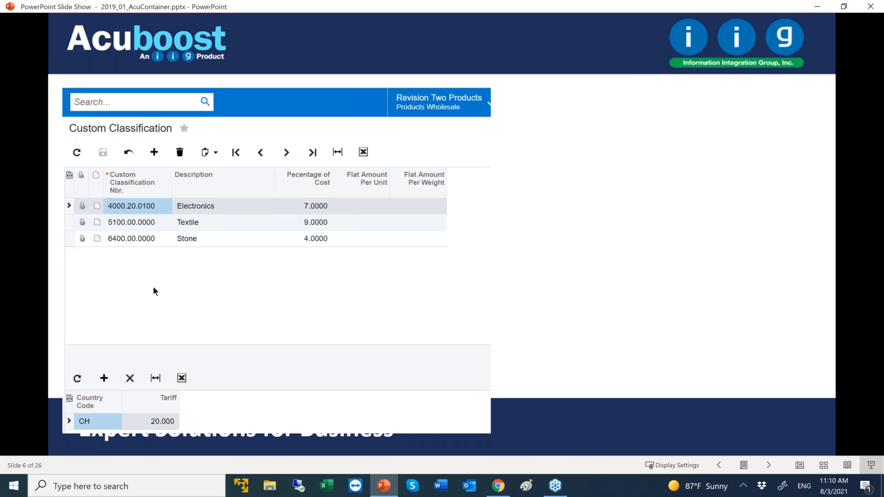
# Step: Advance the slides past custom classification, stock item classification and purchase order preferences to the container details slide
pyautogui.click(360, 261)
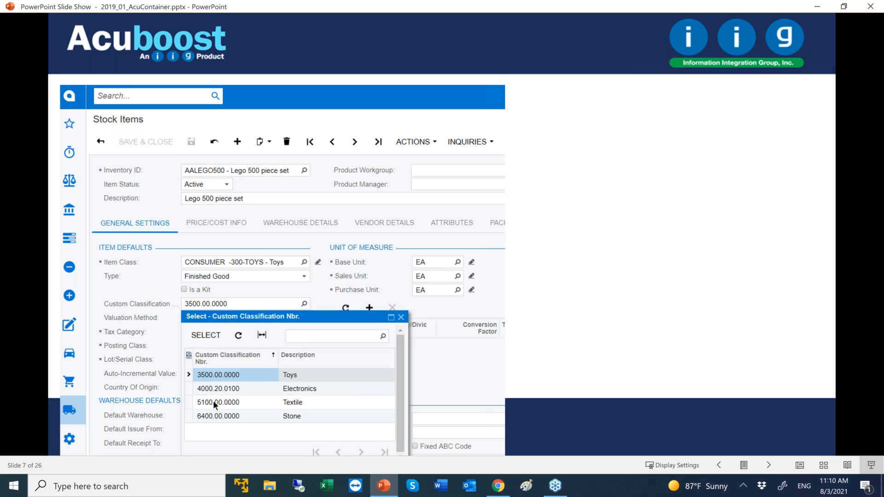
pyautogui.click(221, 417)
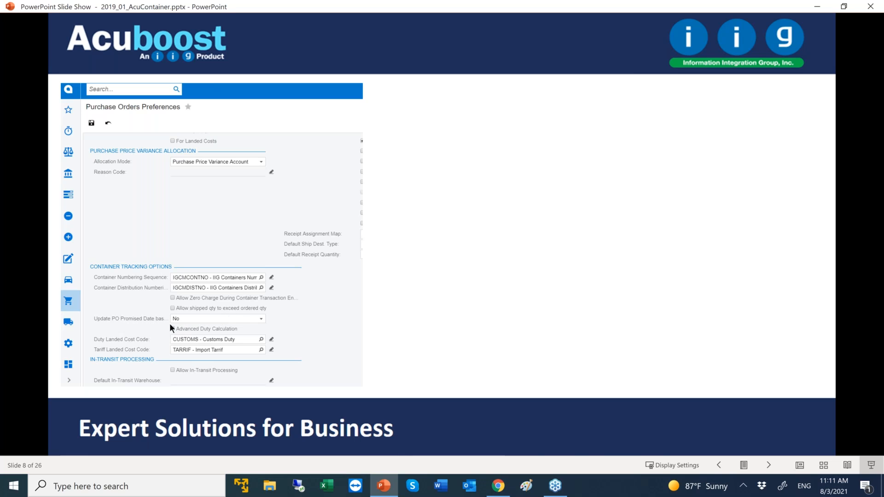
pyautogui.click(241, 324)
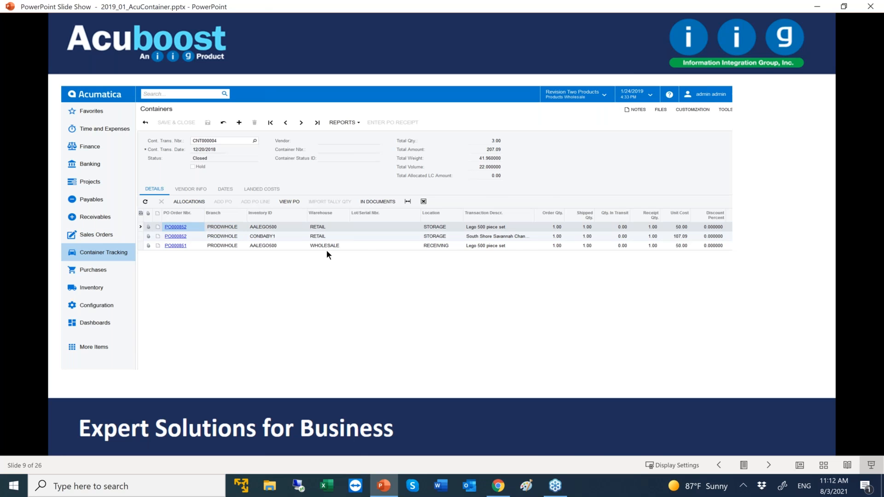
# Step: Go through the slides on container dates, landed costs, open container details and the container report to reach the in-transit register
pyautogui.press('Right')
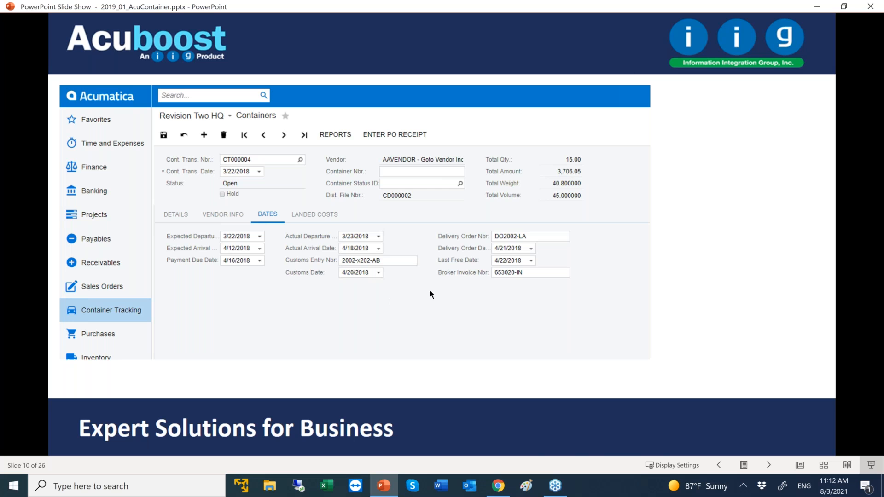
pyautogui.click(558, 296)
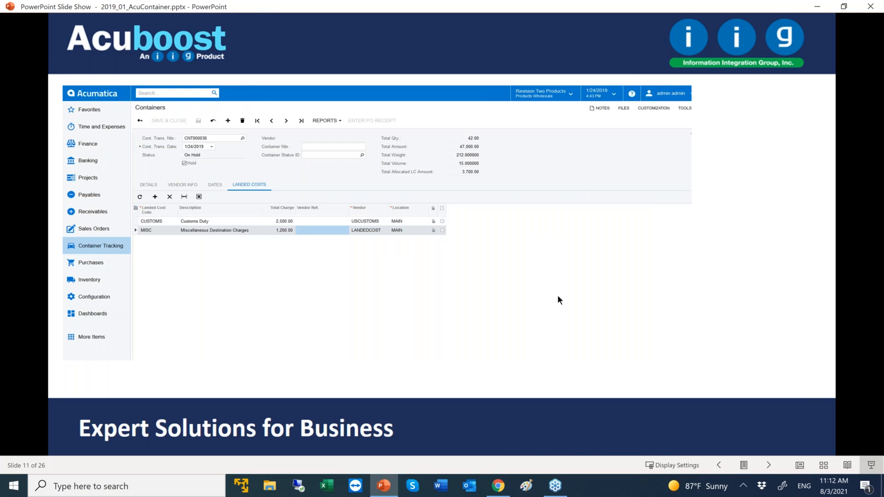
pyautogui.click(557, 296)
pyautogui.scroll(1, 540, 295)
pyautogui.click(306, 281)
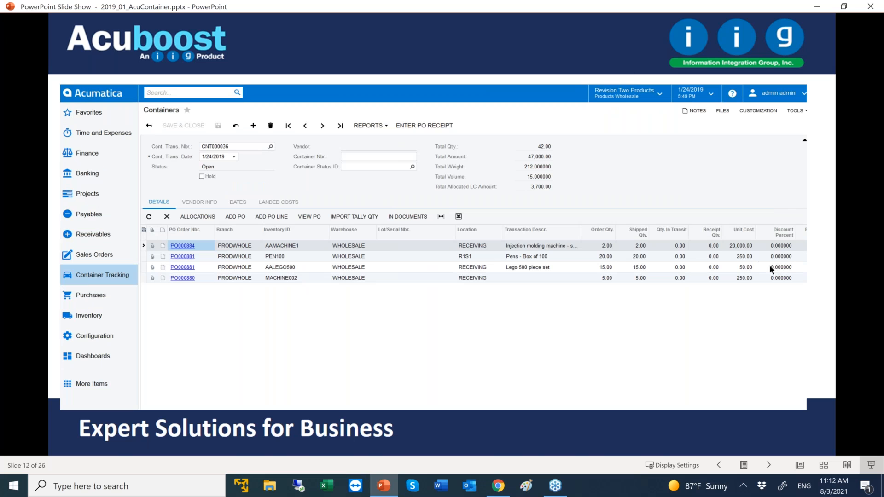
pyautogui.click(710, 294)
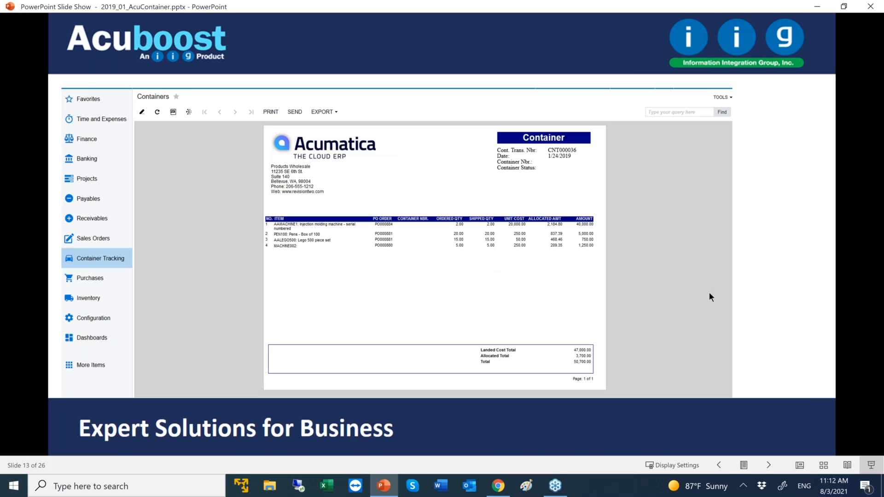
pyautogui.click(709, 293)
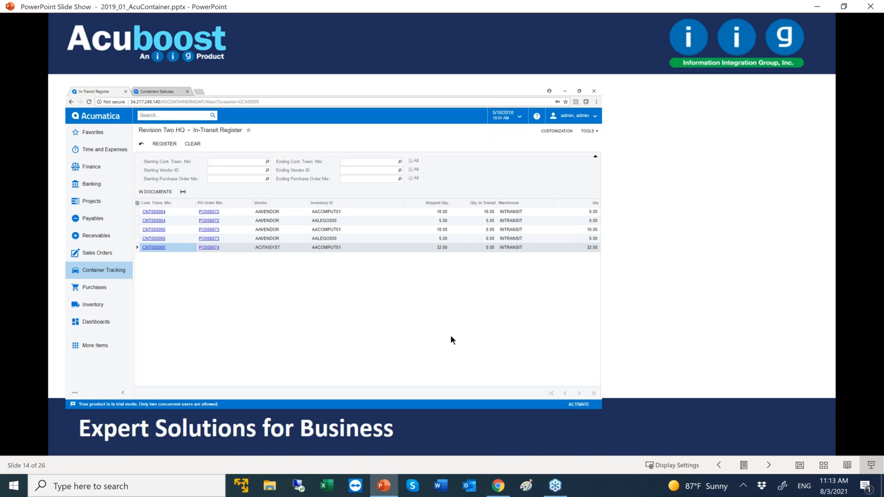
# Step: Go through the slides on in-transit receipts, container tallies, tally import and container distributions, including distribution landed costs
pyautogui.press('Left')
pyautogui.press('Right')
pyautogui.press('Right')
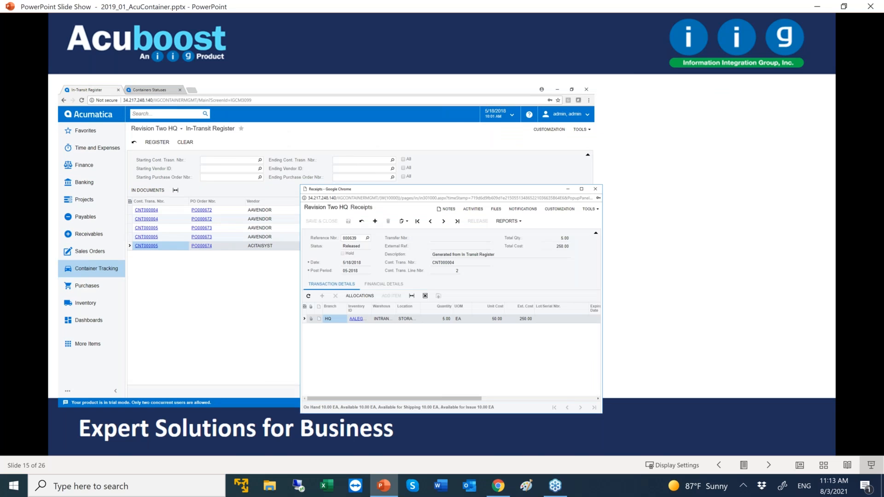
pyautogui.press('Right')
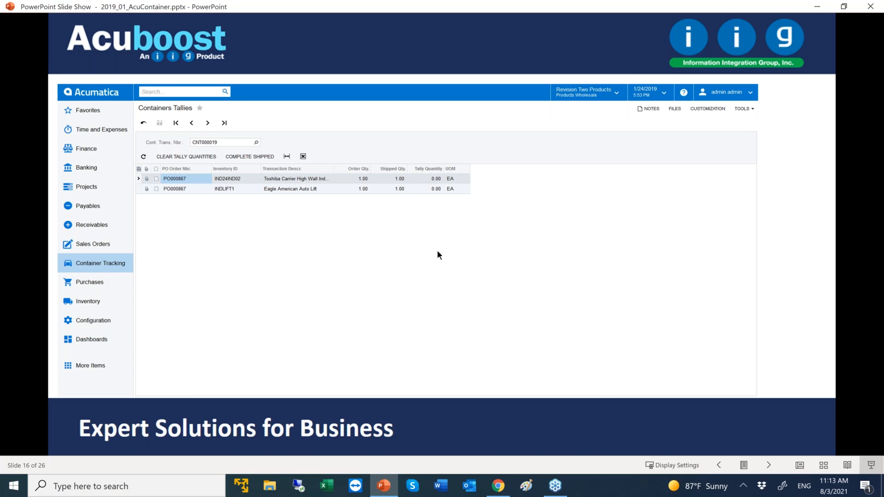
pyautogui.click(439, 222)
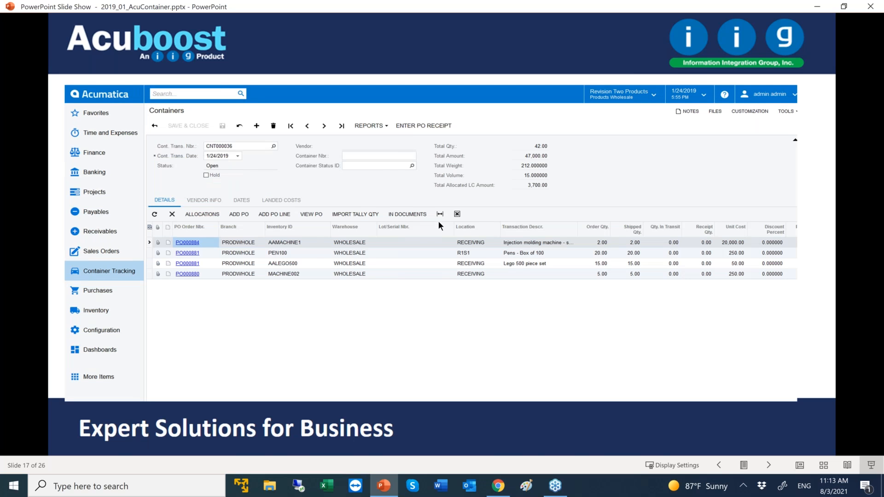
pyautogui.click(349, 216)
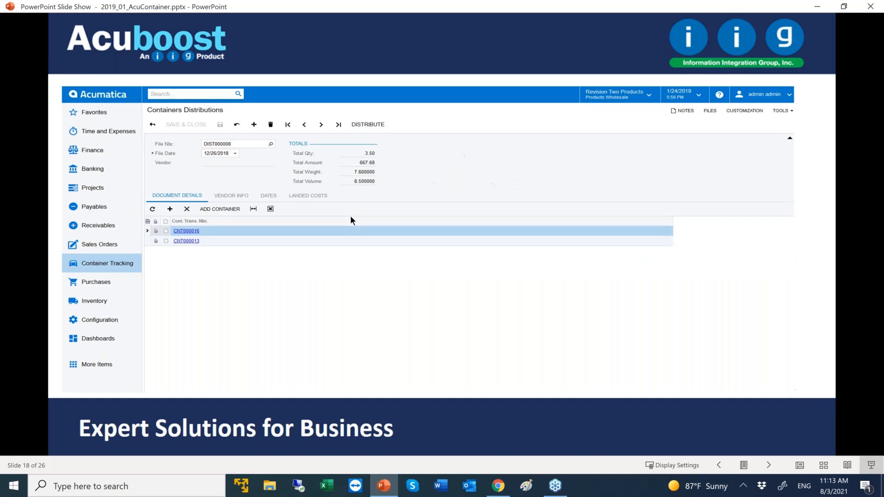
pyautogui.click(350, 215)
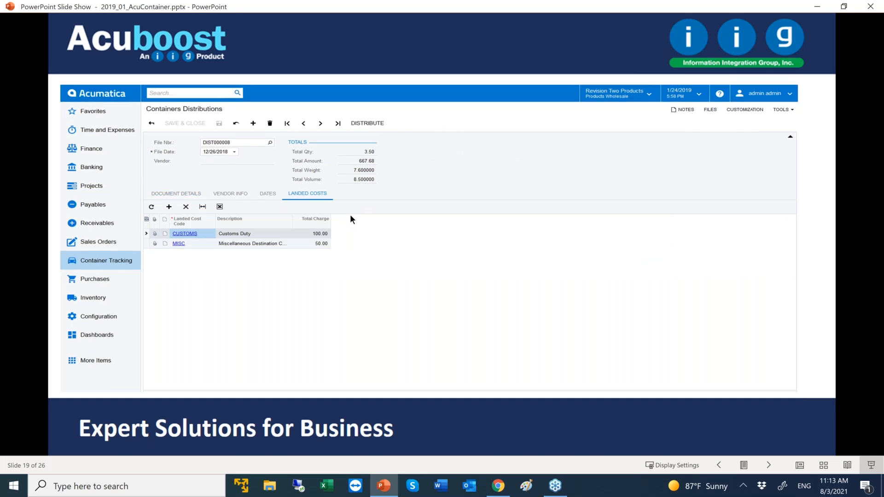
# Step: Go through the remaining slides on purchase receipts, landed cost documents and SO containers, and end the slide show
pyautogui.click(350, 214)
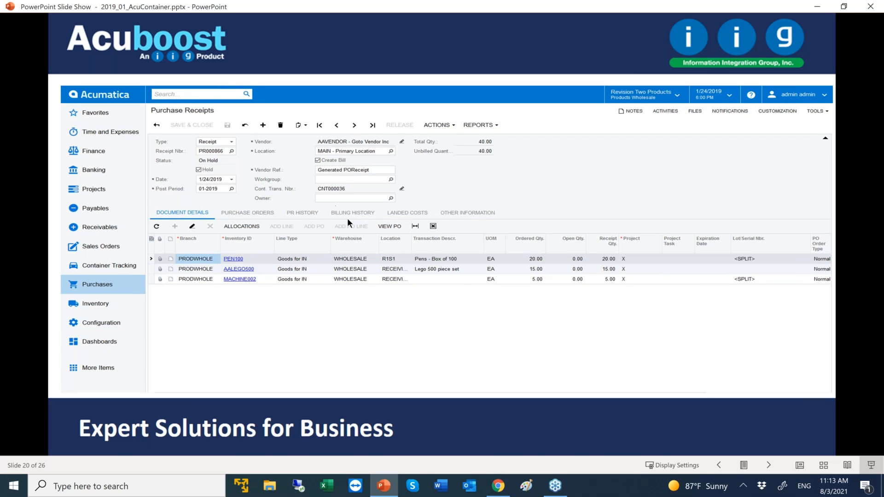
pyautogui.click(476, 160)
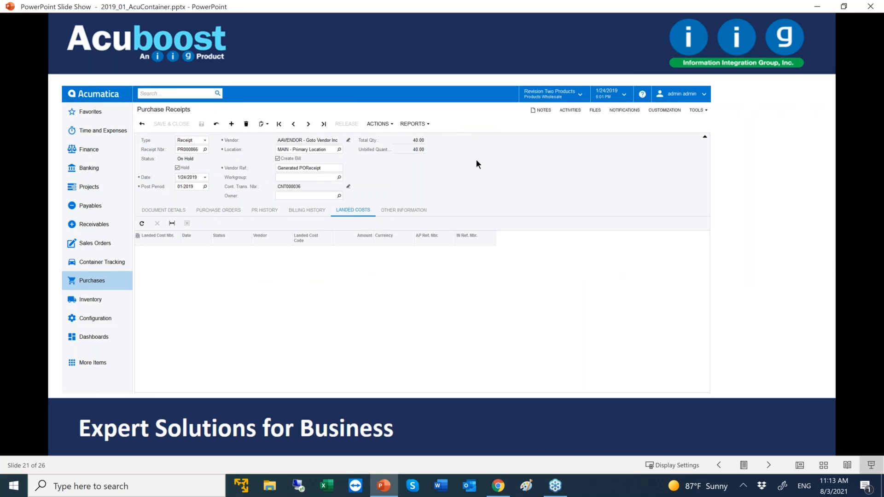
pyautogui.click(520, 210)
pyautogui.click(521, 213)
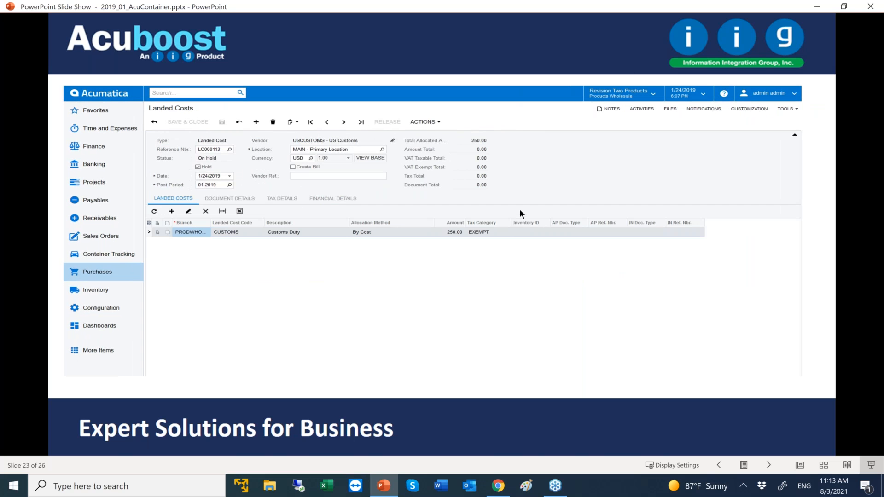
pyautogui.click(520, 212)
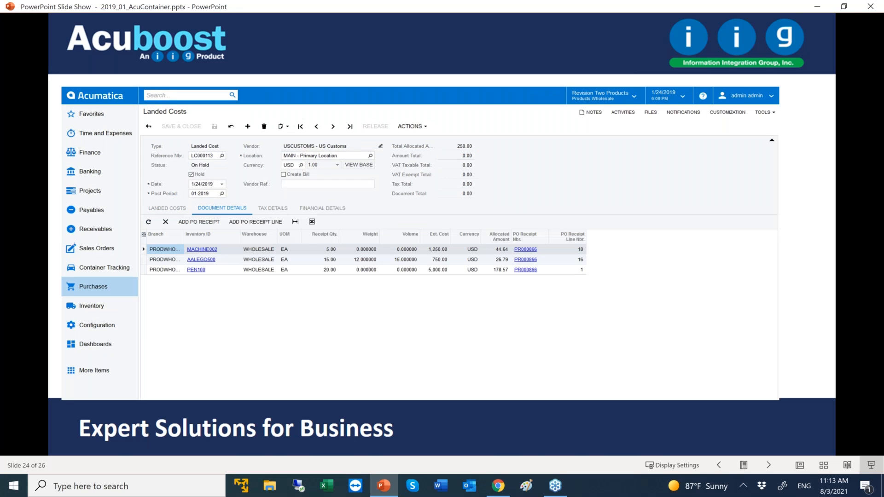
pyautogui.click(520, 212)
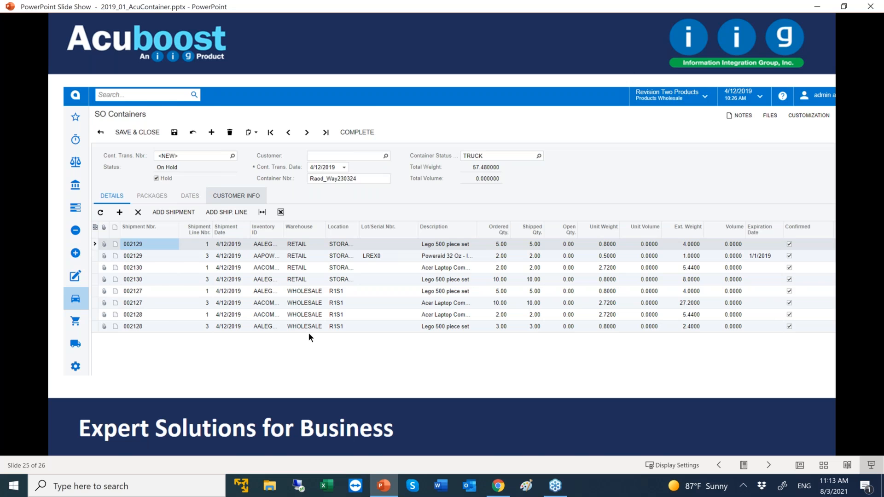
pyautogui.press('Right')
pyautogui.press('Escape')
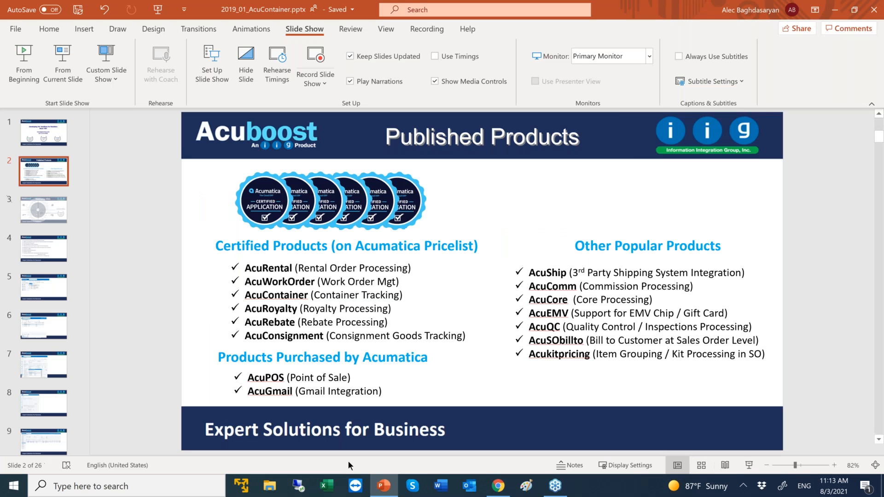
# Step: Switch to Acumatica in Chrome and start a new PO container with AAVENDOR as the vendor
pyautogui.click(498, 488)
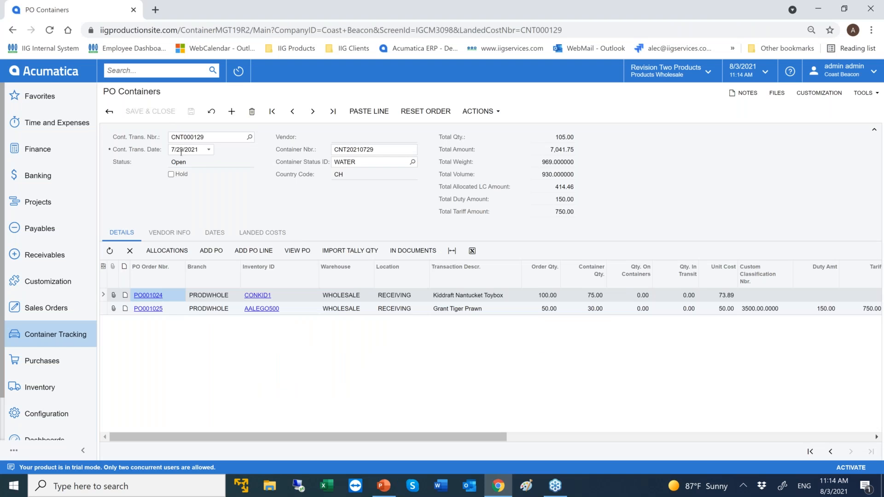
pyautogui.click(231, 113)
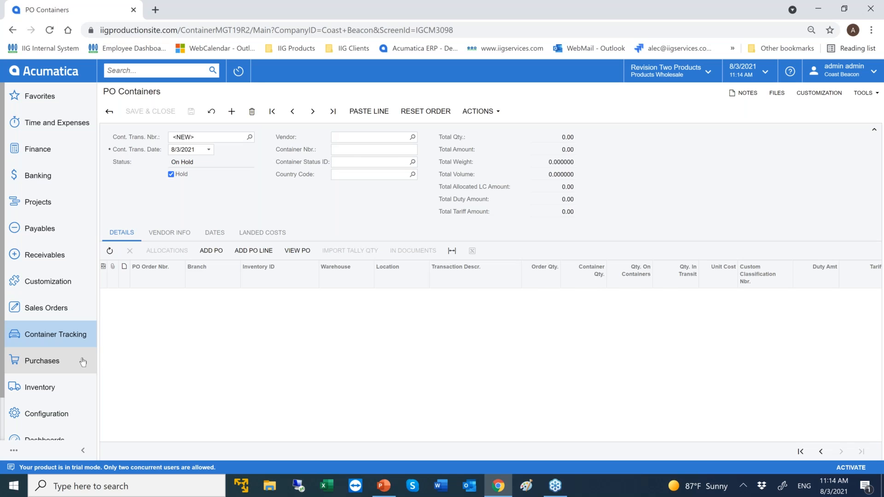
pyautogui.click(413, 138)
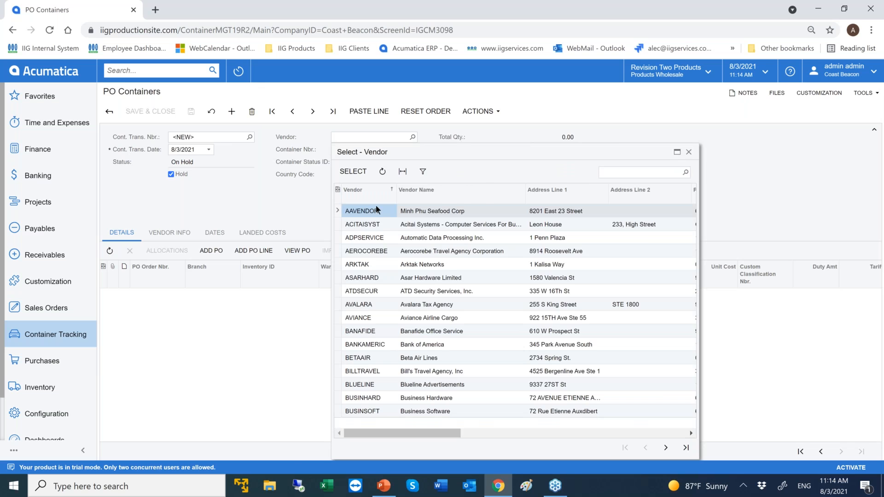
pyautogui.doubleClick(376, 206)
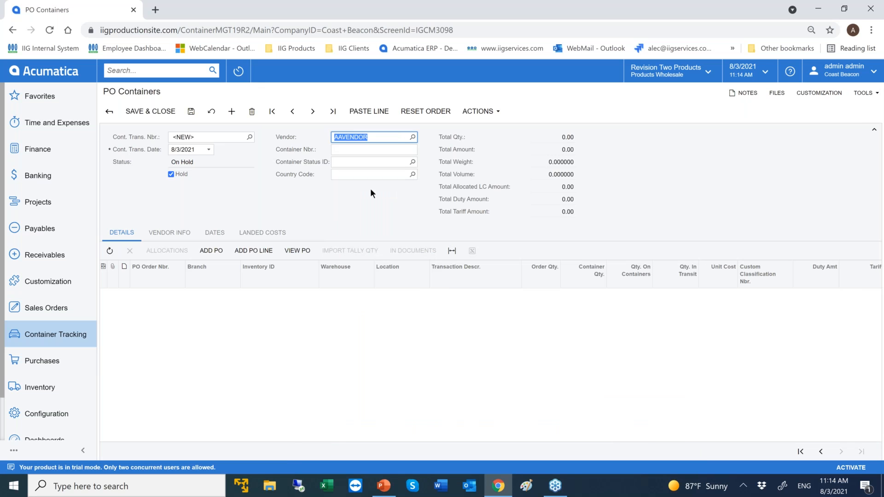
# Step: Enter 2030023Xss as the container number
pyautogui.click(358, 150)
pyautogui.write('203')
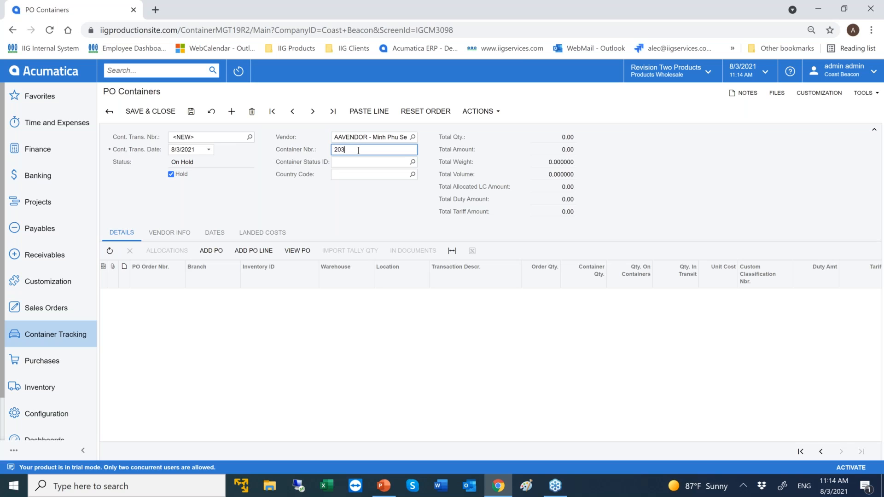
pyautogui.write('0023ss')
pyautogui.click(358, 150)
pyautogui.write('X')
# Step: Set the container status ID to PORT and the country code to CH
pyautogui.click(353, 161)
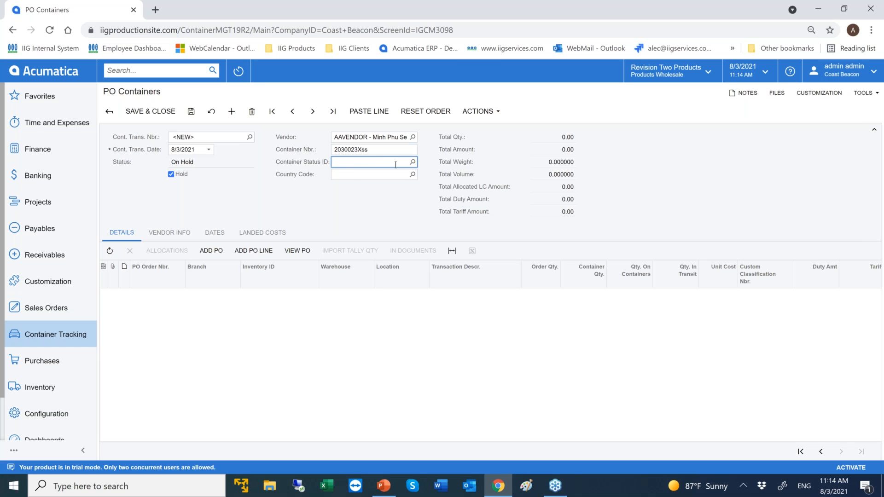
pyautogui.click(413, 162)
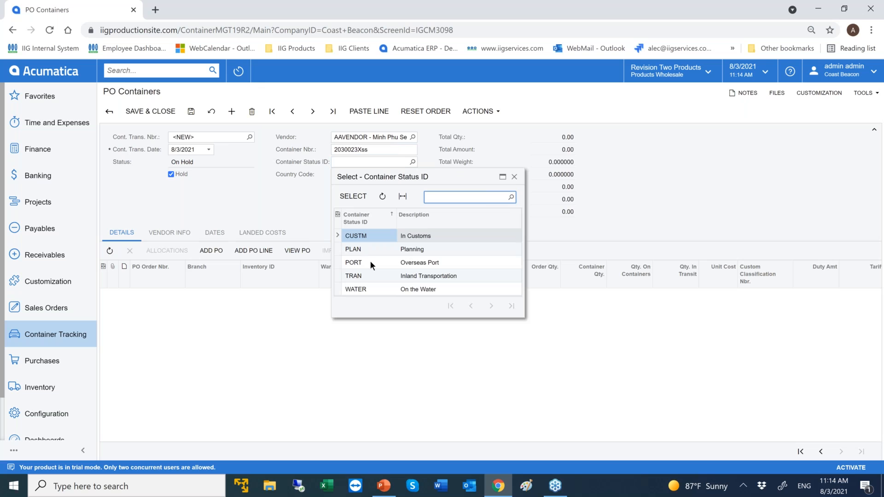
pyautogui.doubleClick(370, 260)
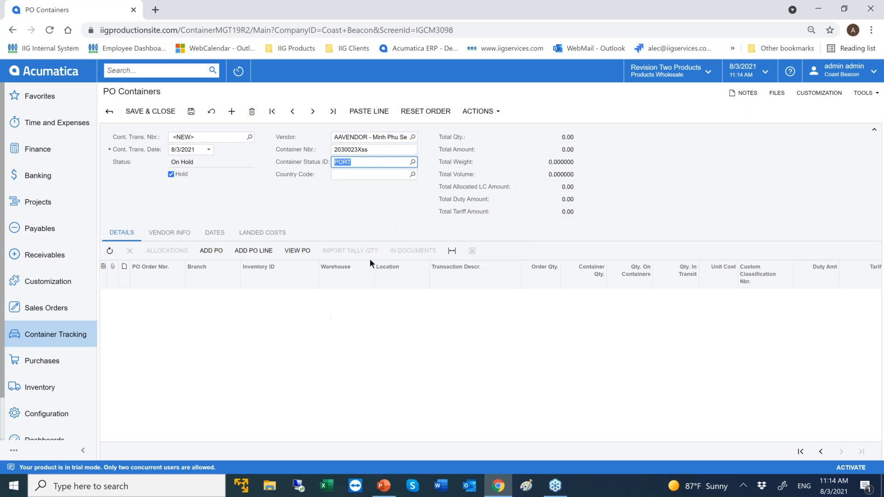
pyautogui.click(412, 174)
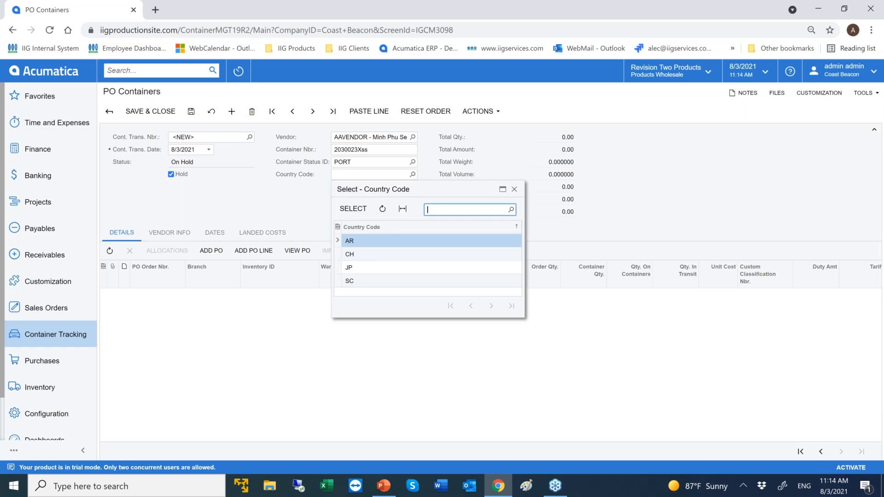
pyautogui.doubleClick(371, 254)
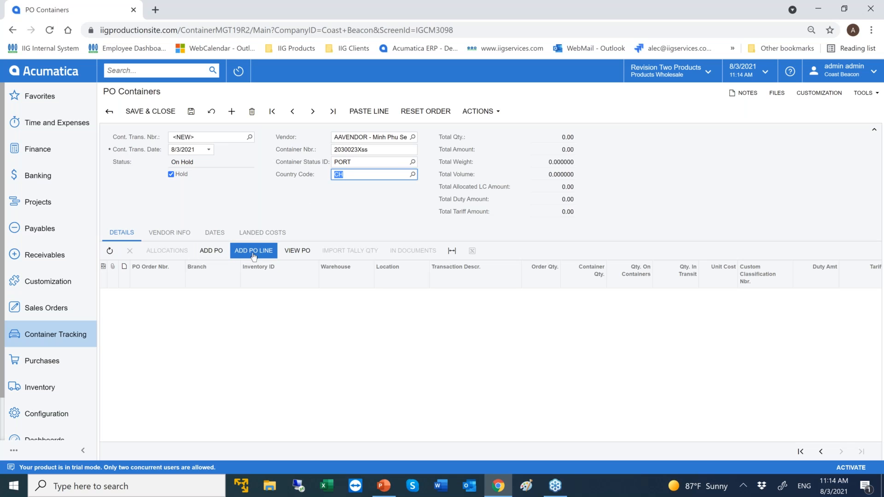
# Step: Sort the normal purchase orders by descending order number and add the 8/3/2021 order totalling 11,640.00, with both its checkboxes marked
pyautogui.click(224, 253)
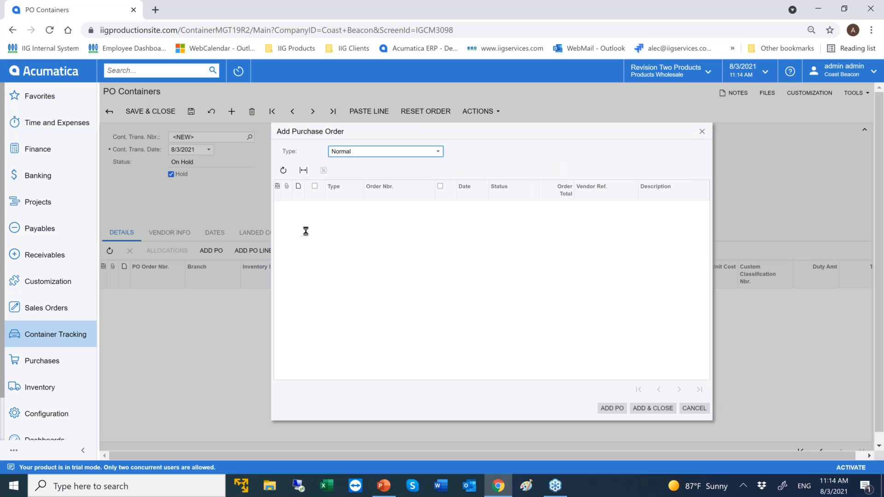
pyautogui.click(385, 188)
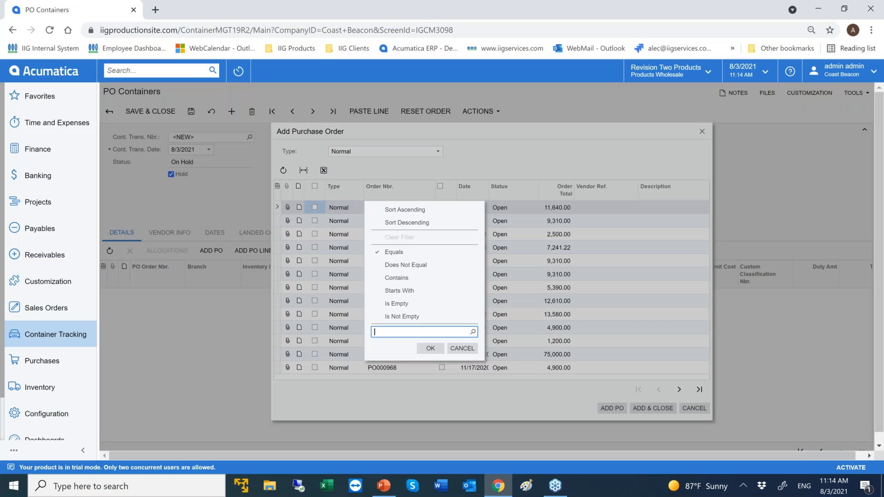
pyautogui.click(387, 224)
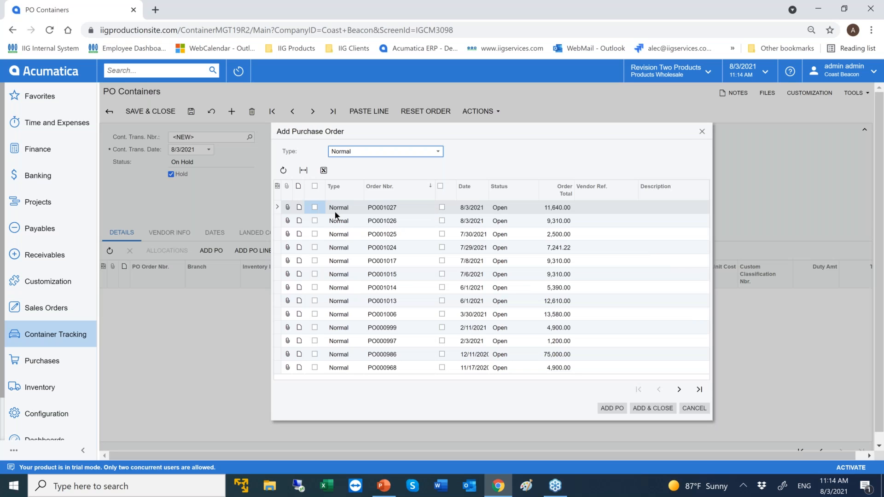
pyautogui.click(313, 208)
pyautogui.click(442, 207)
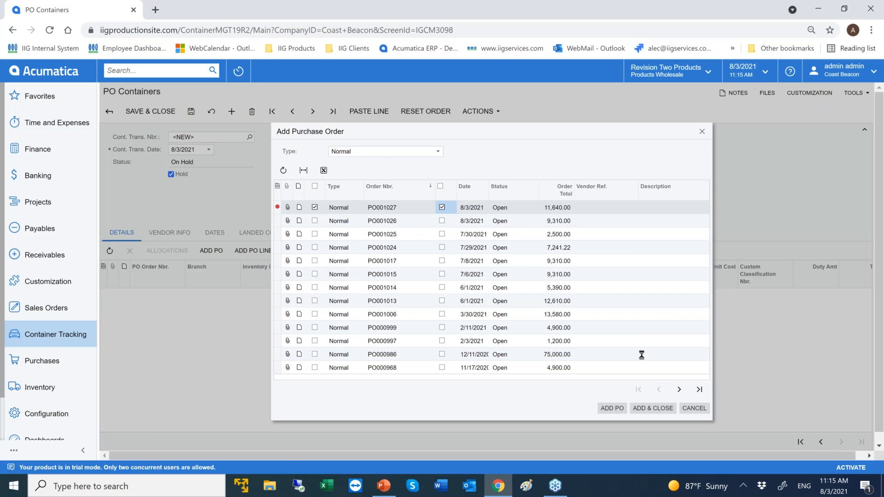
pyautogui.click(651, 408)
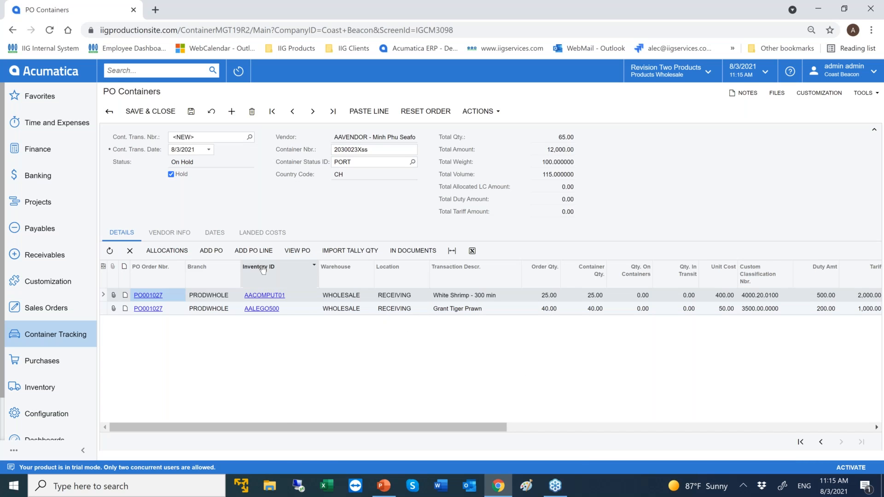
# Step: Start adding purchase order lines and choose the normal order with 20 White Shrimp and 30 Grant Tiger Prawn
pyautogui.click(249, 252)
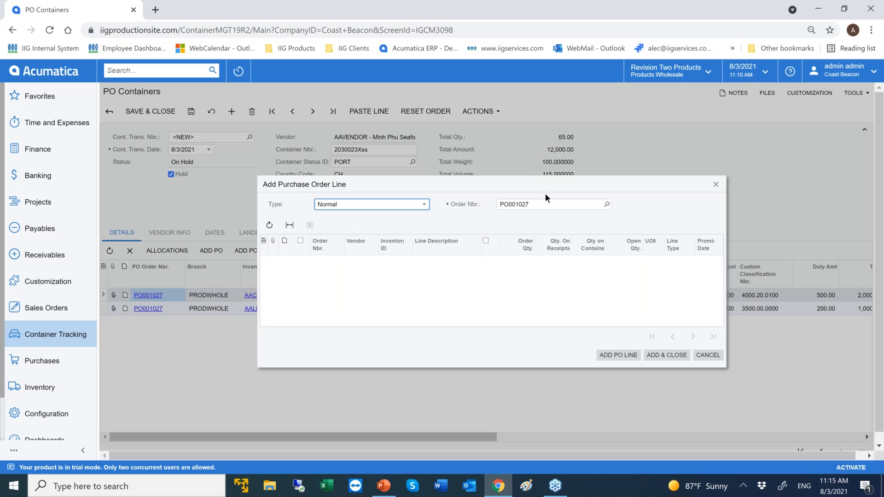
pyautogui.click(542, 201)
pyautogui.click(542, 200)
pyautogui.press('BackSpace')
pyautogui.click(513, 271)
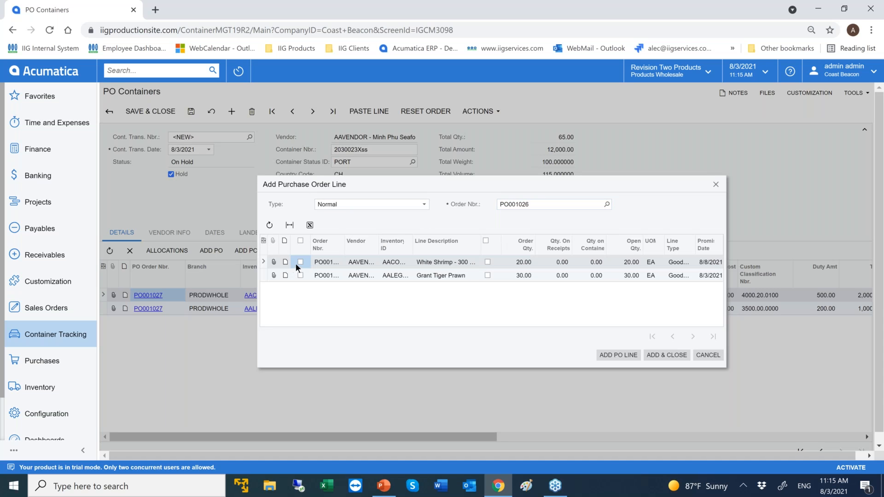
# Step: Add the White Shrimp and Grant Tiger Prawn lines to the container, with both checkboxes marked on each line
pyautogui.click(300, 263)
pyautogui.click(487, 262)
pyautogui.click(519, 262)
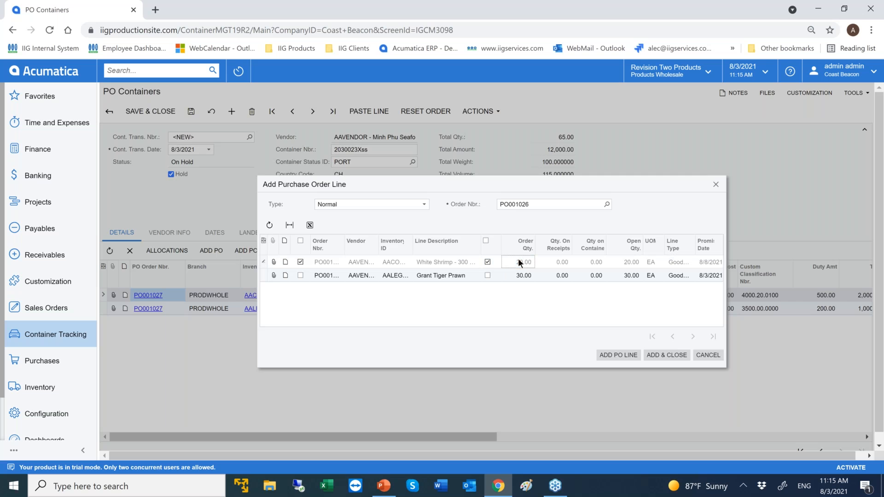
pyautogui.click(487, 262)
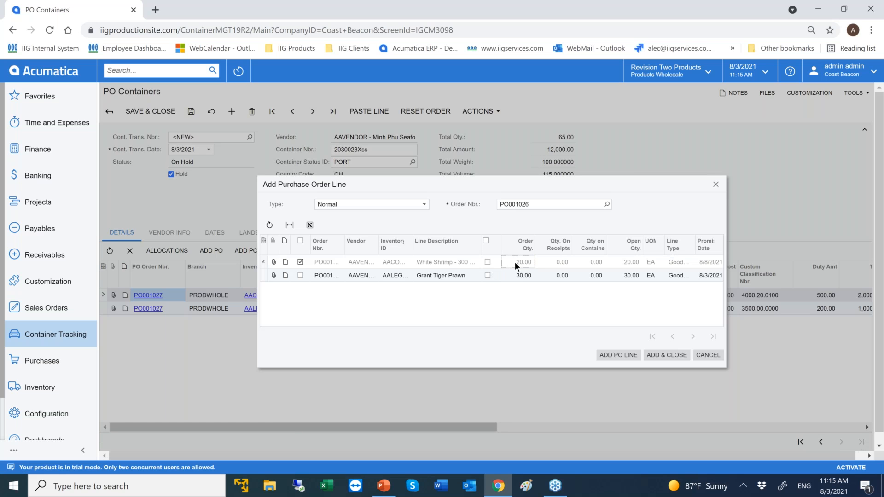
pyautogui.click(489, 261)
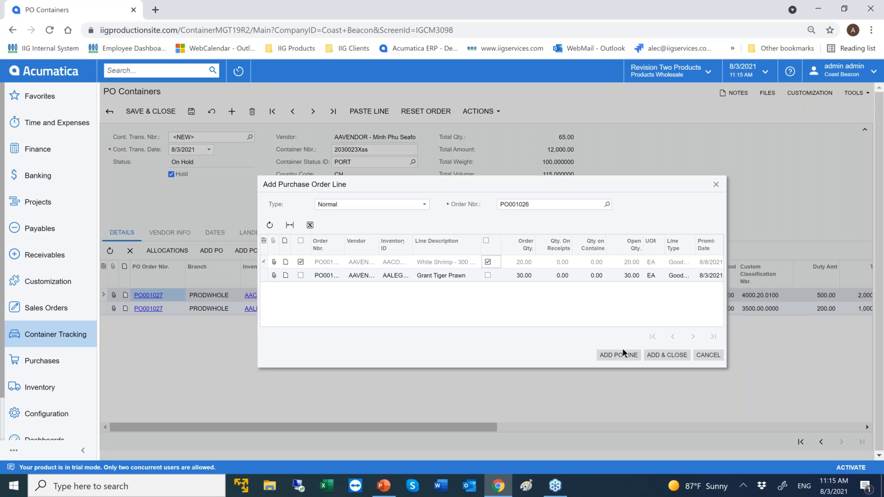
pyautogui.click(301, 274)
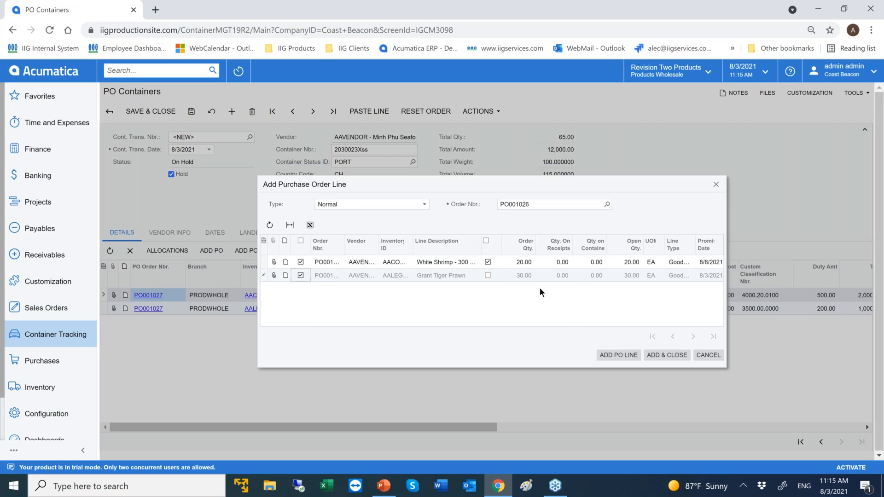
pyautogui.click(559, 277)
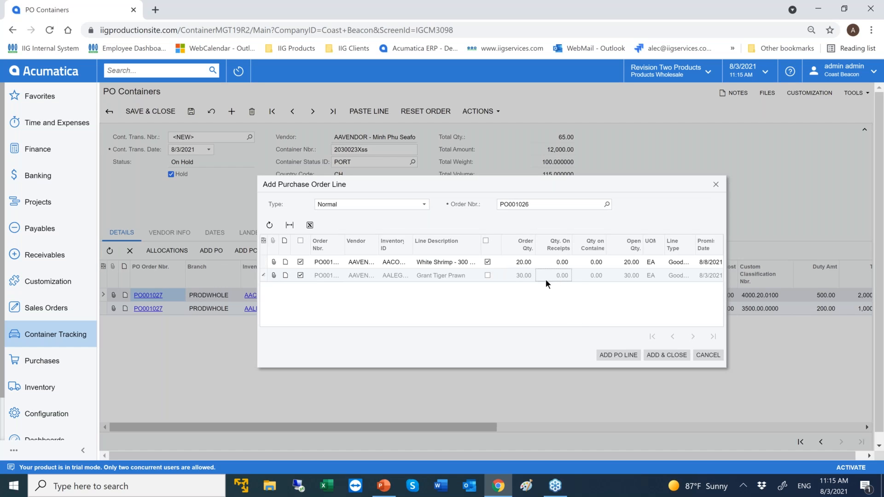
pyautogui.click(526, 275)
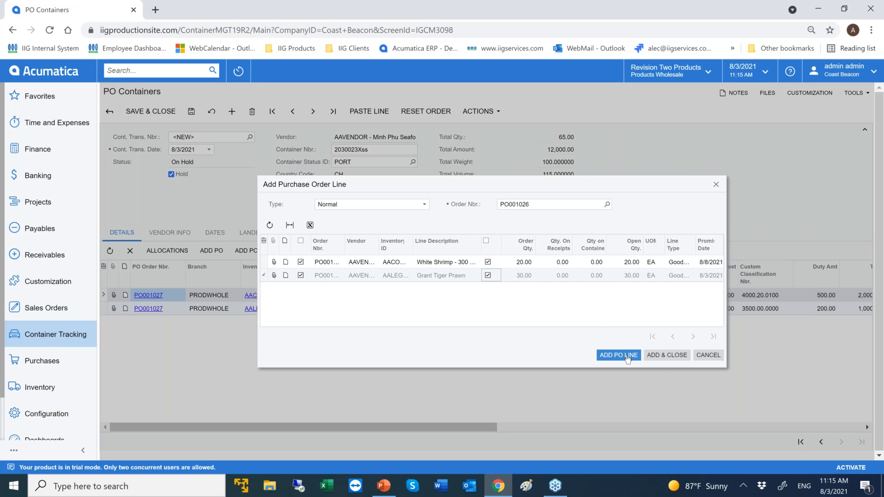
pyautogui.click(667, 355)
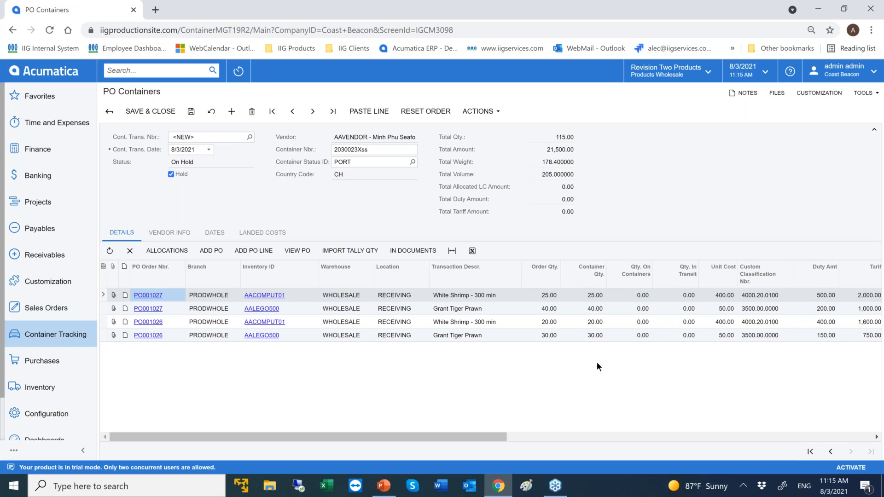
# Step: Take the container off hold, save it and open its landed costs
pyautogui.click(171, 174)
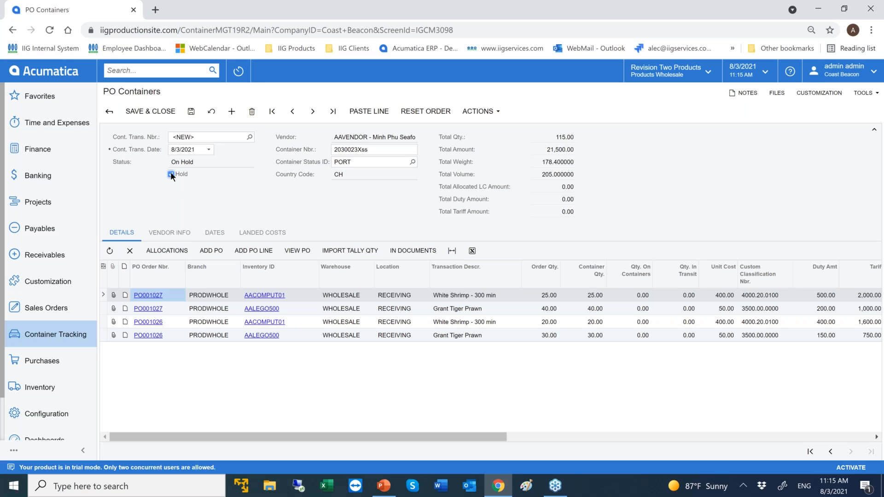
pyautogui.click(192, 114)
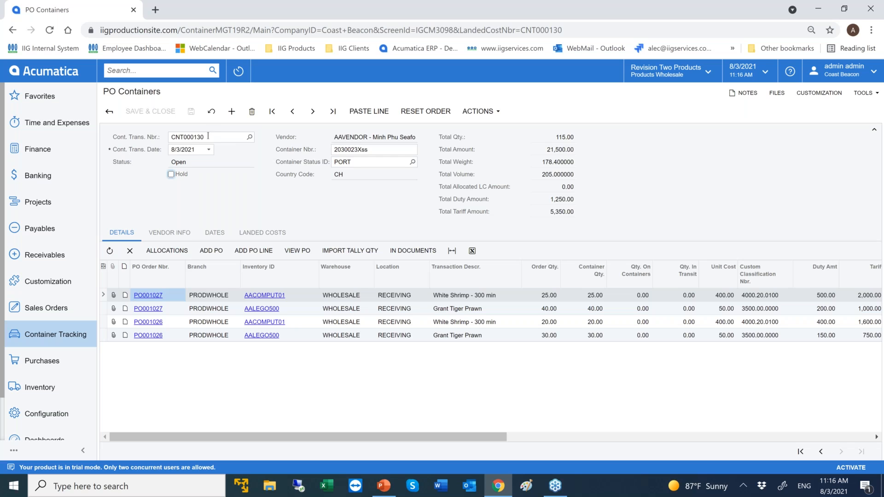
pyautogui.click(273, 239)
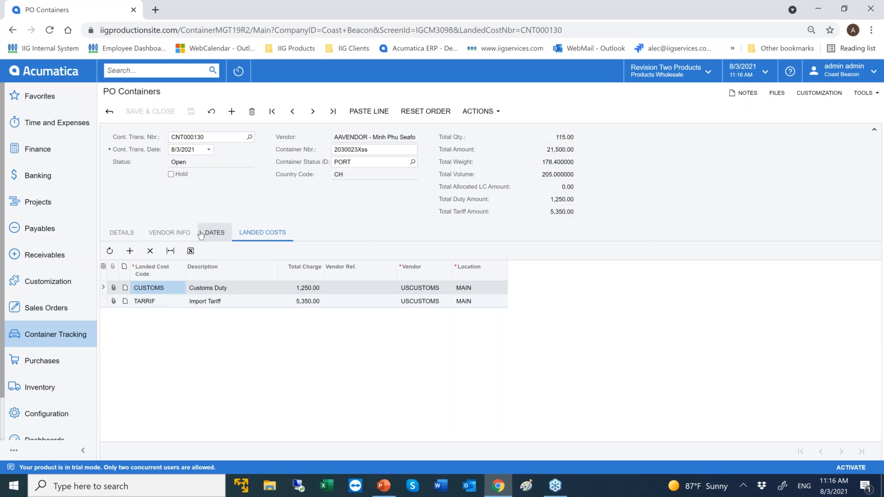
# Step: Examine the custom classification and country tariff rates behind stock item AACOMPUT01 in the container details
pyautogui.click(122, 233)
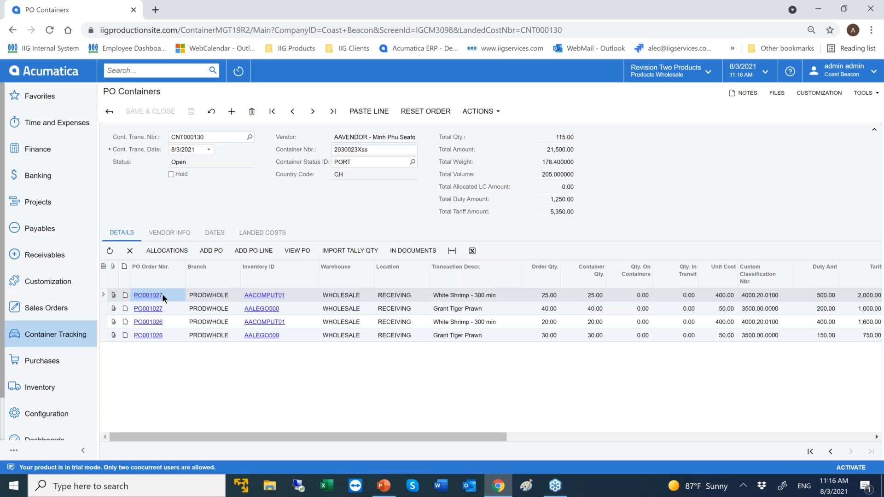
pyautogui.click(264, 298)
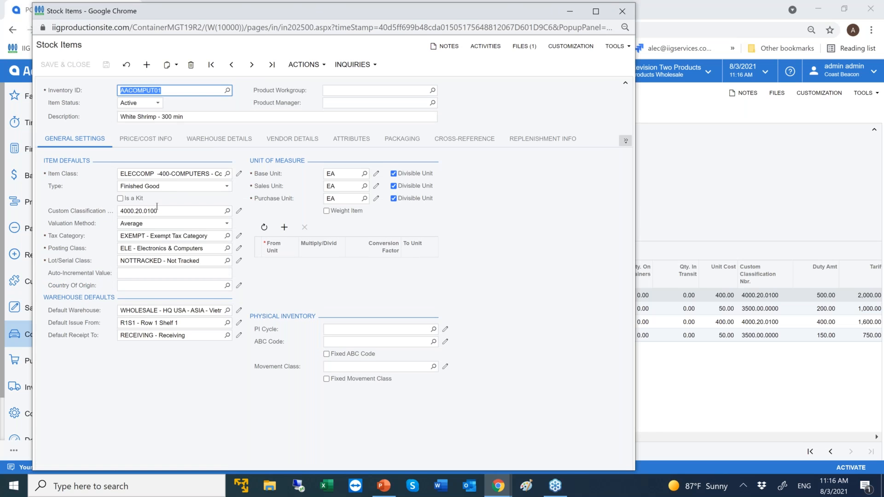
pyautogui.click(240, 212)
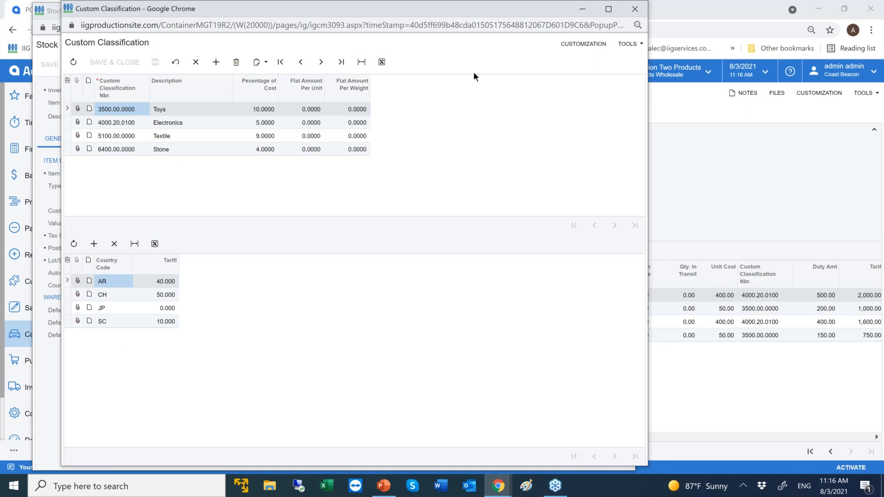
pyautogui.click(639, 13)
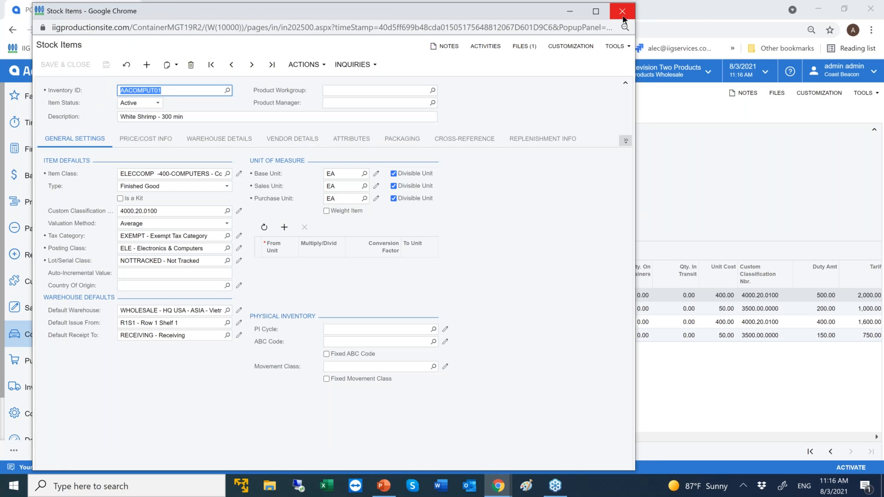
pyautogui.click(622, 13)
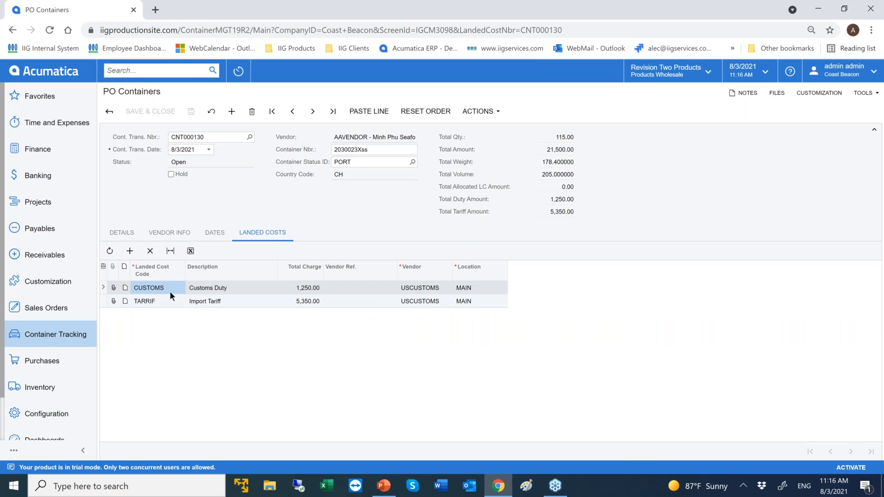
# Step: Add a TRANSPORT landed cost with a total charge of 2,000.00 and vendor reference 23439, and save the container
pyautogui.click(129, 250)
pyautogui.click(189, 314)
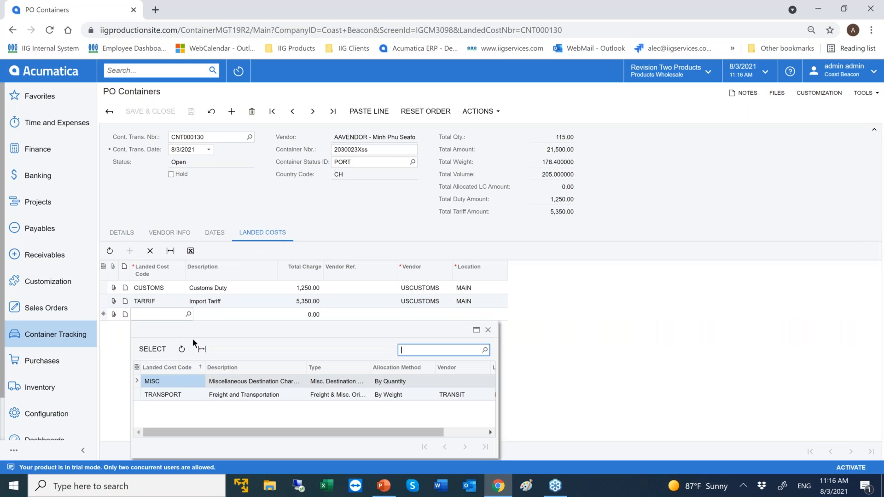
pyautogui.doubleClick(187, 394)
pyautogui.write('2000')
pyautogui.press('Tab')
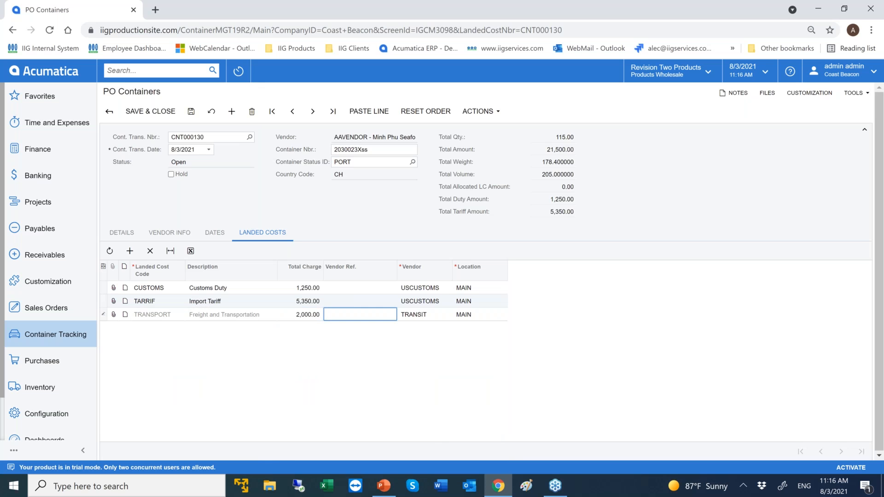
pyautogui.write('23439')
pyautogui.press('Tab')
pyautogui.press('Tab')
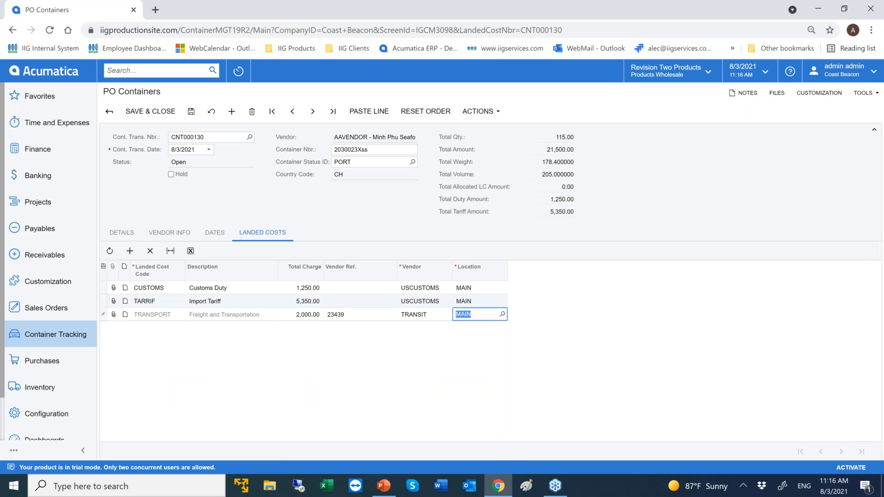
pyautogui.press('Tab')
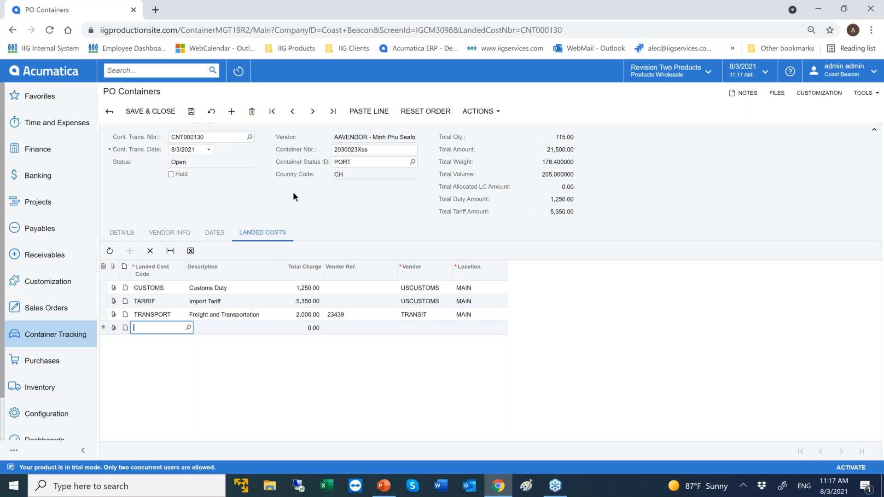
pyautogui.click(191, 111)
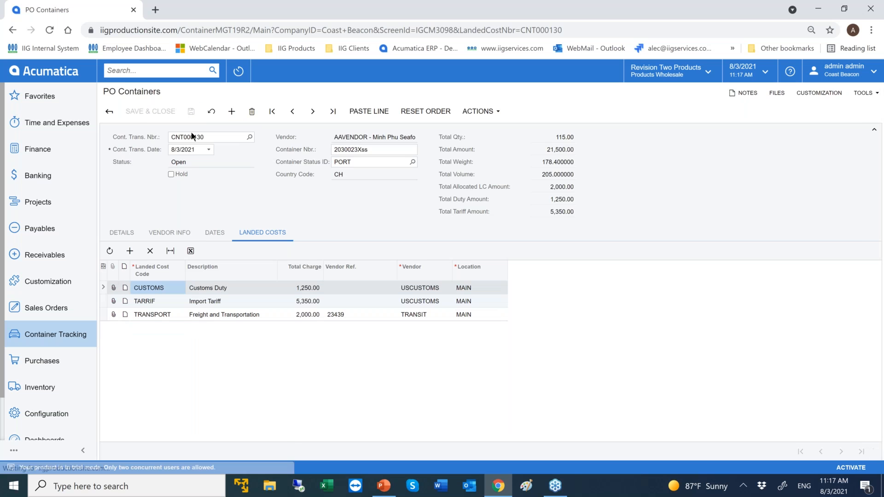
# Step: Review the duty, tariff and allocated landed cost amounts on the container's detail lines
pyautogui.click(129, 234)
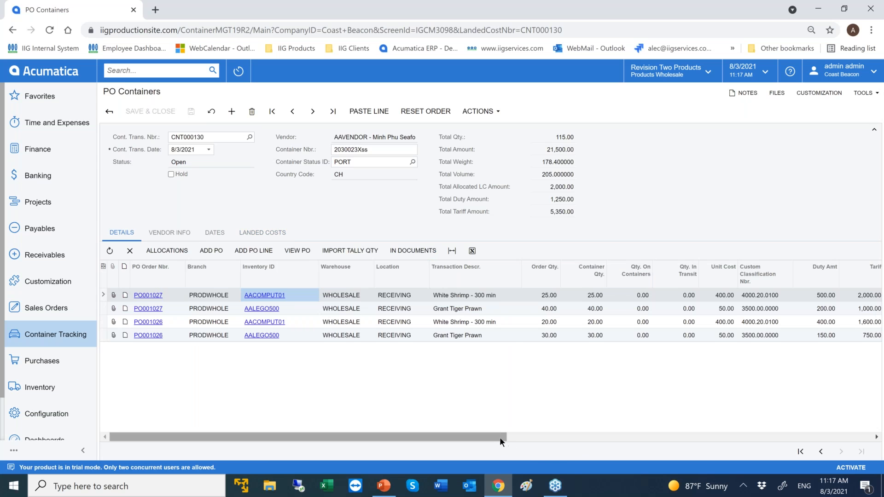
pyautogui.moveTo(512, 435); pyautogui.dragTo(643, 427)
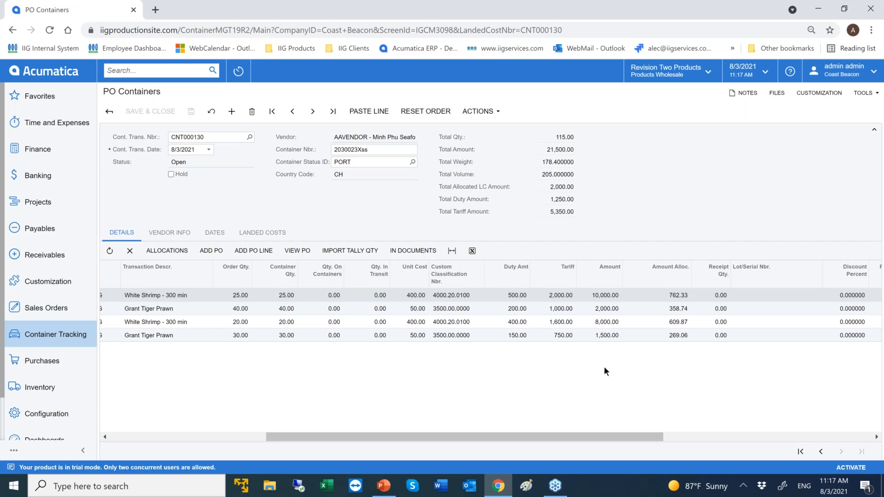
pyautogui.moveTo(532, 435); pyautogui.dragTo(373, 435)
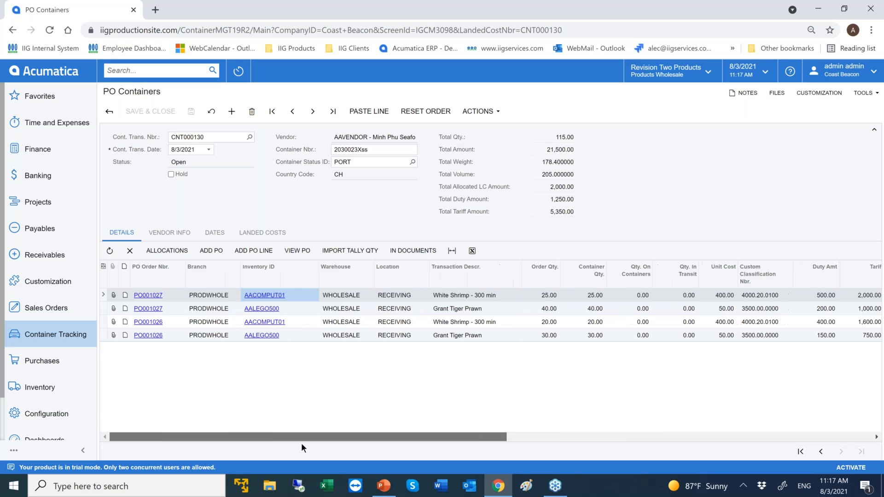
# Step: Set the expected departure to 8/3/2021, expected arrival to 9/2/2021 and payment due date to 9/4/2021, and save
pyautogui.click(215, 233)
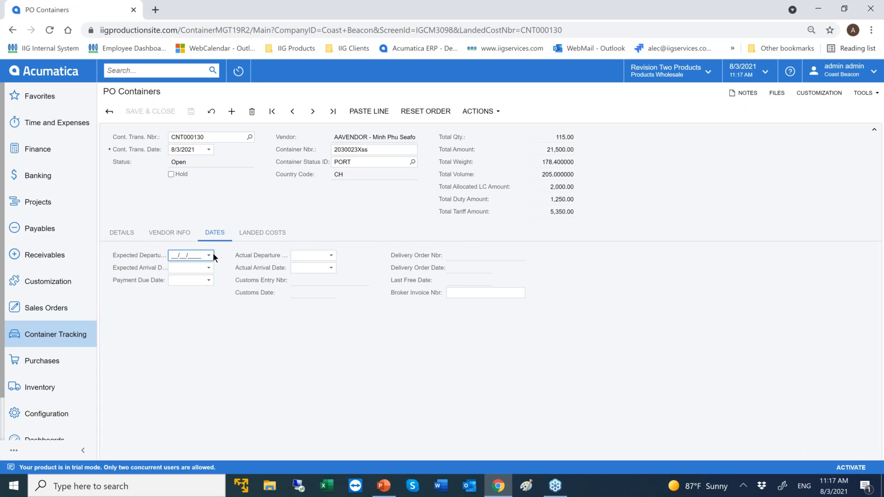
pyautogui.write('08032021')
pyautogui.press('Tab')
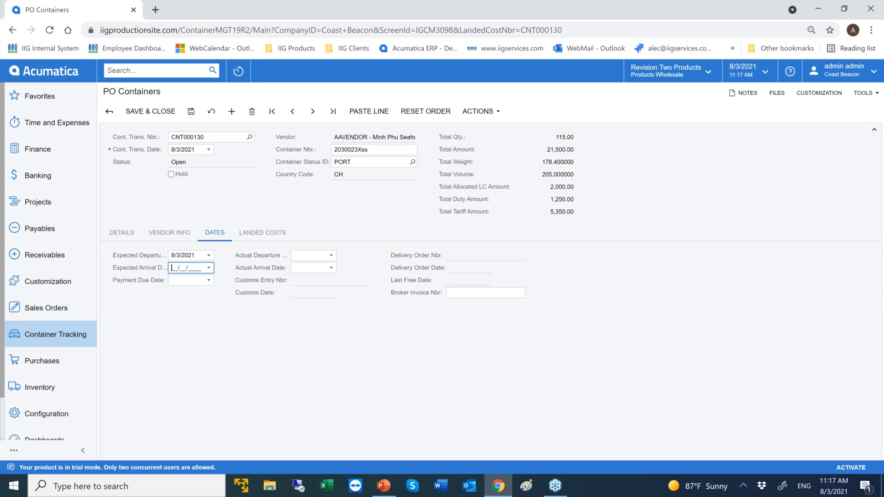
pyautogui.write('0902021')
pyautogui.press('Tab')
pyautogui.write('09/')
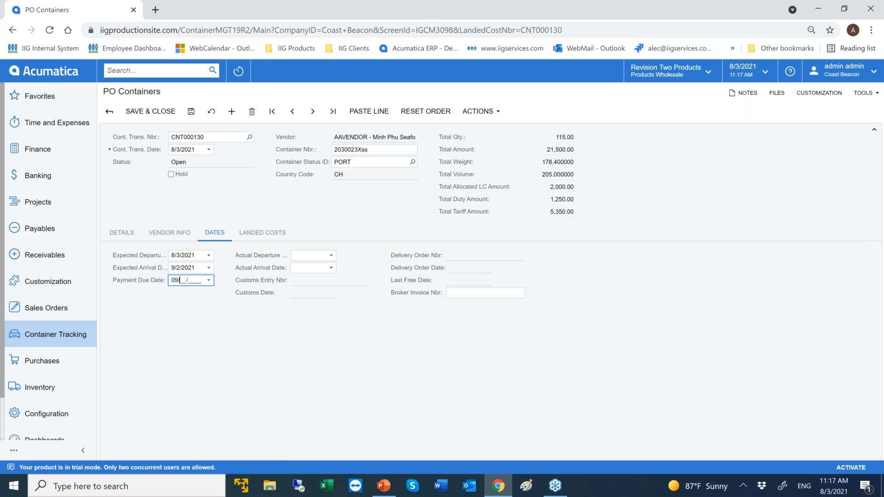
pyautogui.write('04/2021')
pyautogui.press('Tab')
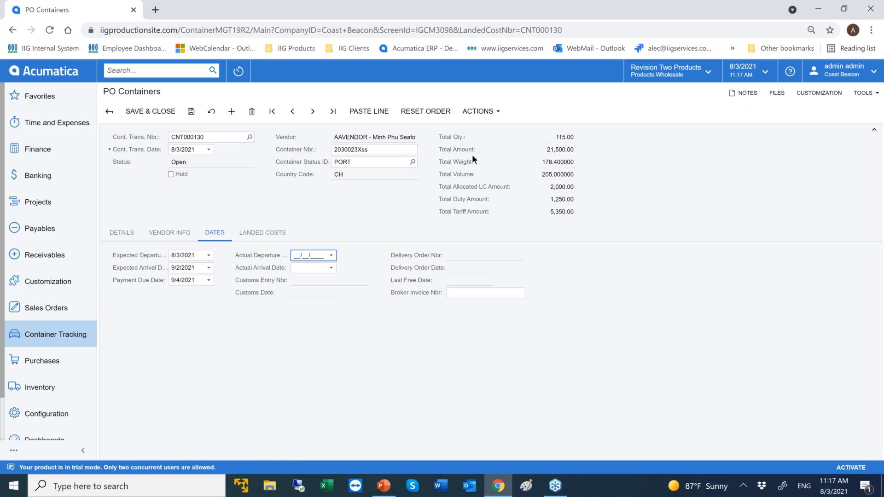
pyautogui.click(192, 112)
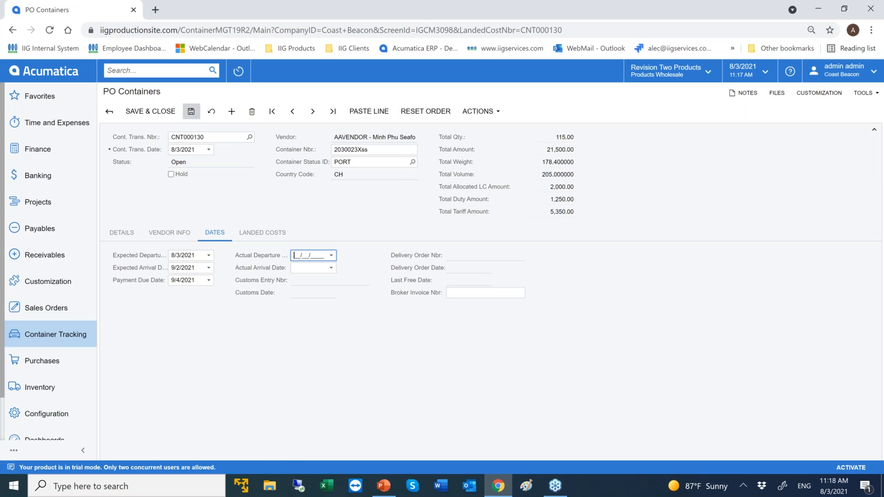
# Step: Change the container status ID to WATER and set the actual departure date to 8/4/2021
pyautogui.click(412, 163)
pyautogui.doubleClick(383, 289)
pyautogui.click(312, 254)
pyautogui.write('080420')
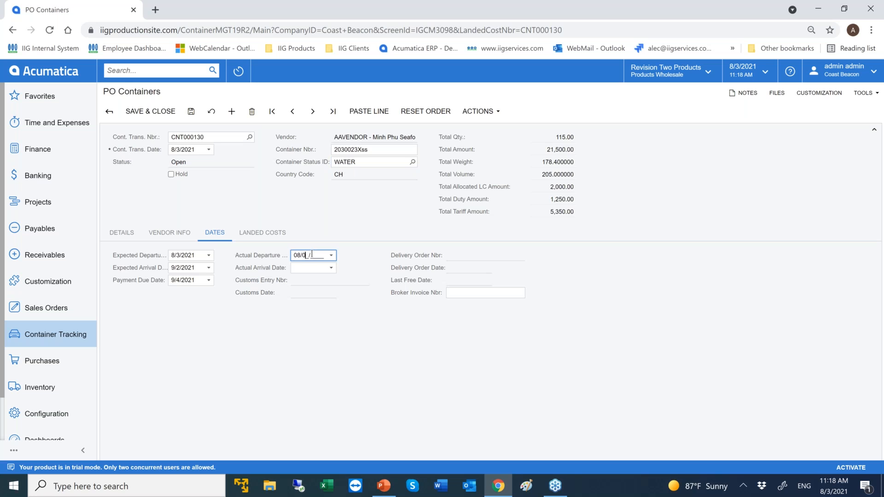
pyautogui.write('21')
pyautogui.press('Tab')
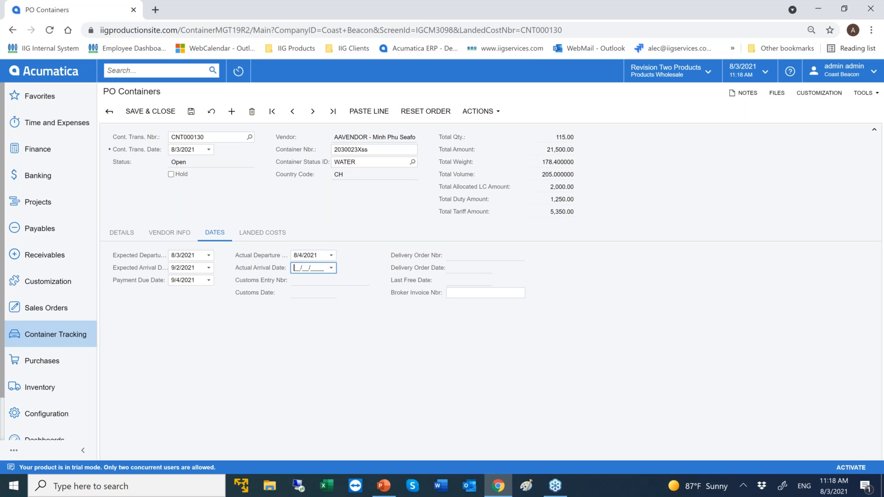
# Step: Set the actual arrival date to 9/4/2021 and the broker invoice number to 230023
pyautogui.write('09/04/0')
pyautogui.press('BackSpace')
pyautogui.write('2021')
pyautogui.press('Tab')
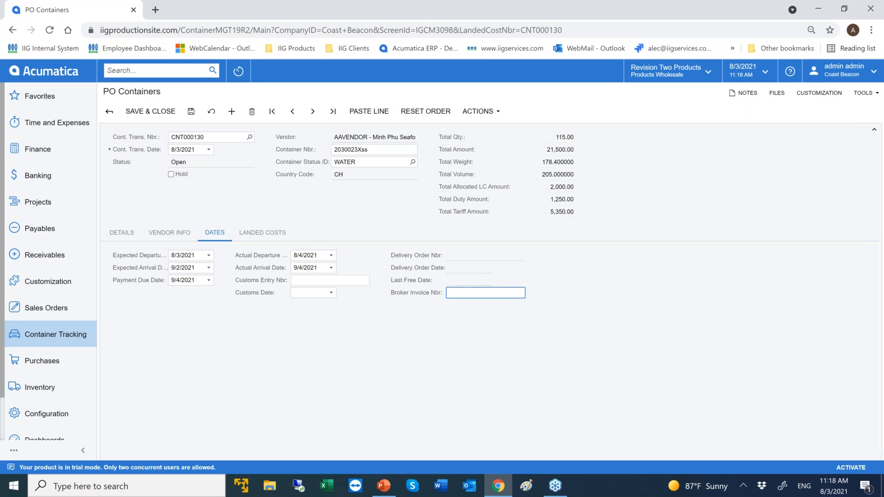
pyautogui.write('230023')
pyautogui.press('Tab')
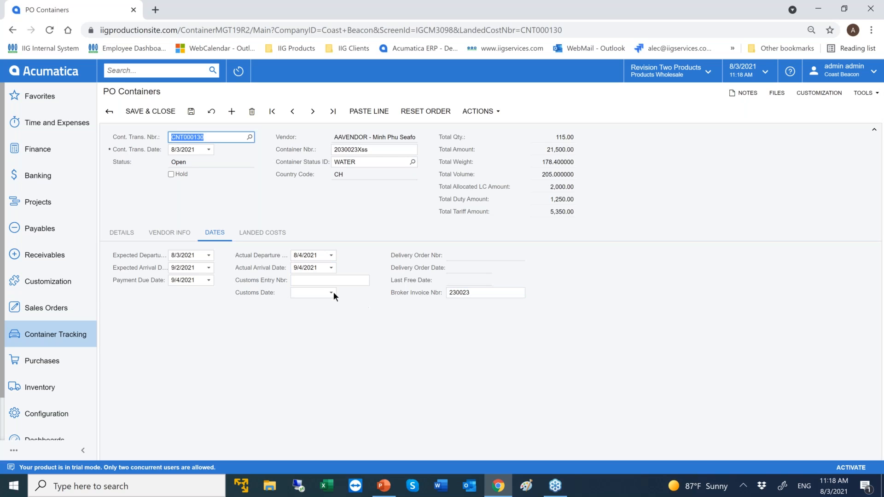
pyautogui.click(325, 280)
pyautogui.write('2002309944')
pyautogui.press('Tab')
pyautogui.write('0')
pyautogui.write('9060')
pyautogui.write('021')
pyautogui.press('Tab')
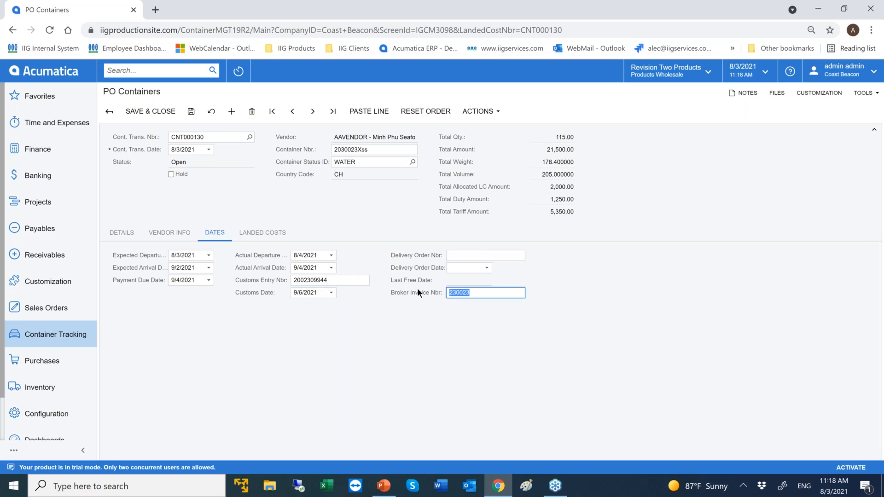
# Step: Save the container and open Inventory Allocation Details for item AACOMPUT01
pyautogui.click(191, 111)
pyautogui.click(68, 389)
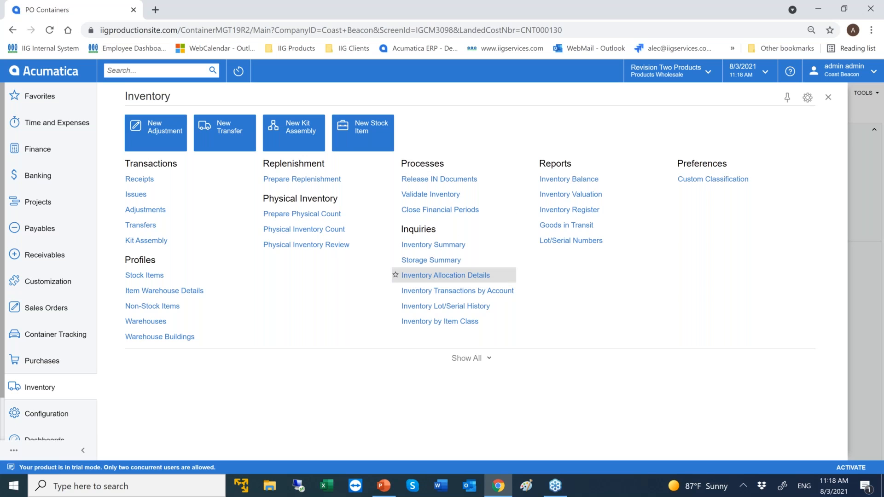
pyautogui.click(445, 274)
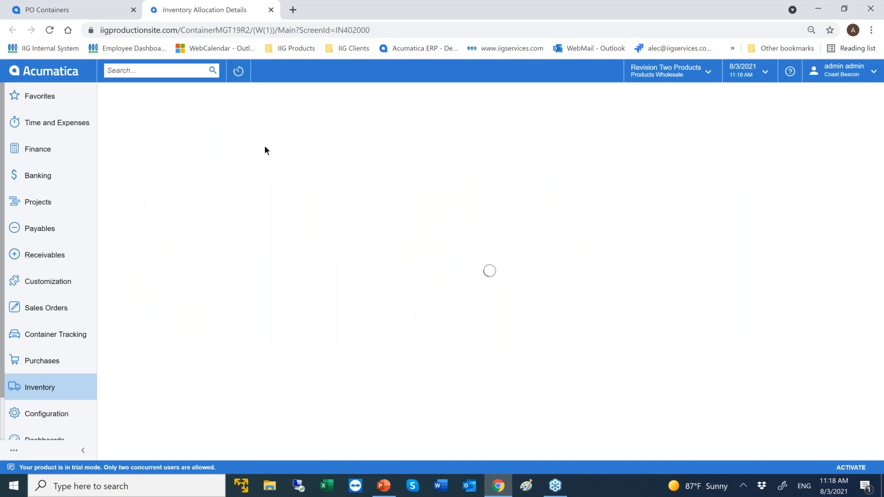
pyautogui.click(292, 137)
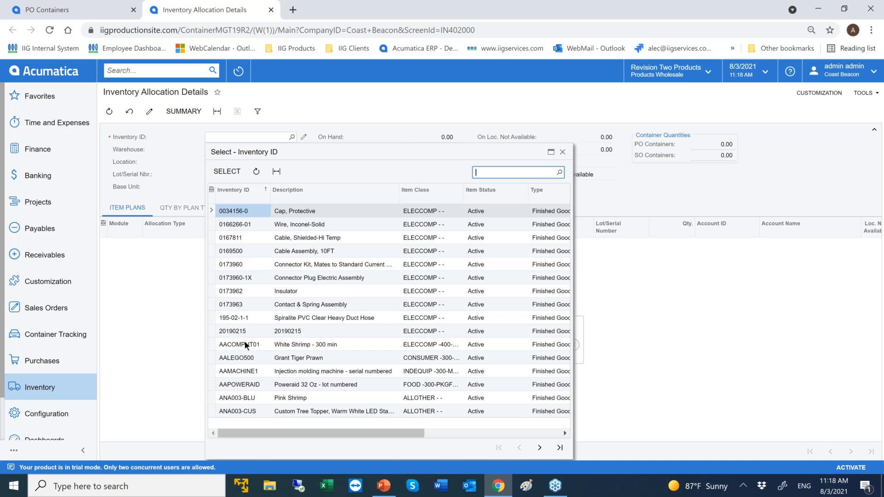
pyautogui.doubleClick(245, 343)
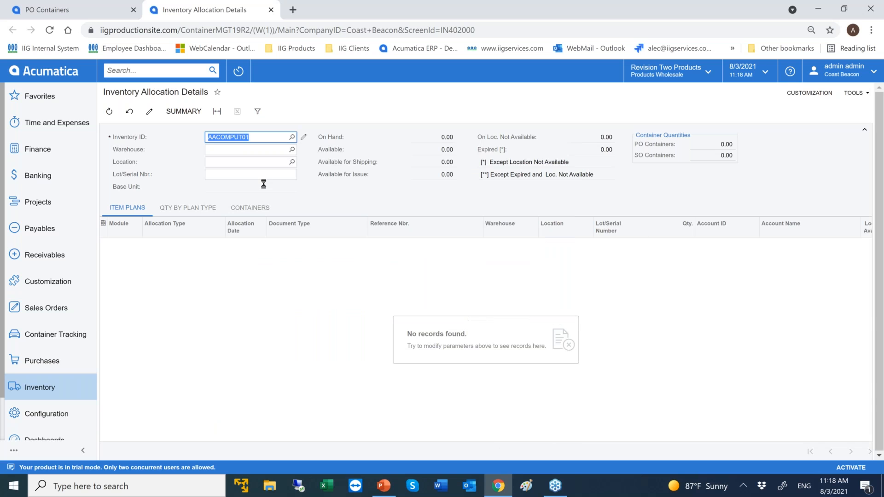
# Step: Limit the allocation details to the WHOLESALE warehouse and view the item's PO and SO containers
pyautogui.click(292, 149)
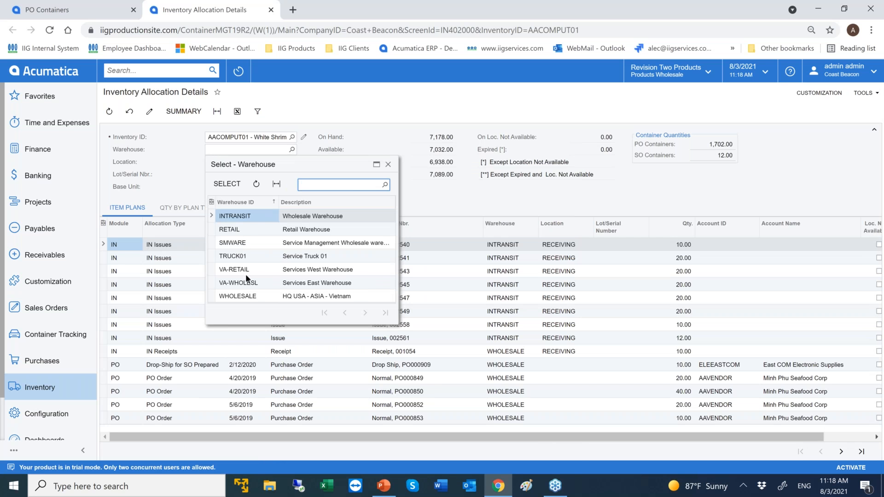
pyautogui.doubleClick(245, 297)
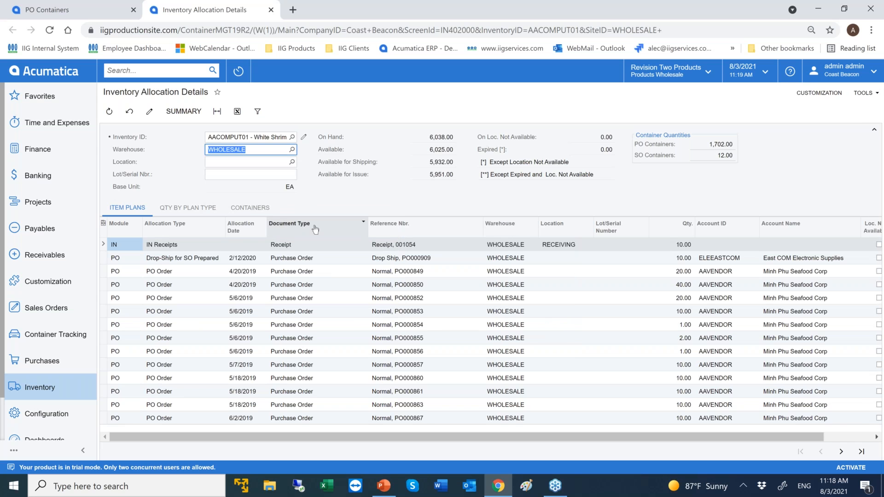
pyautogui.click(250, 209)
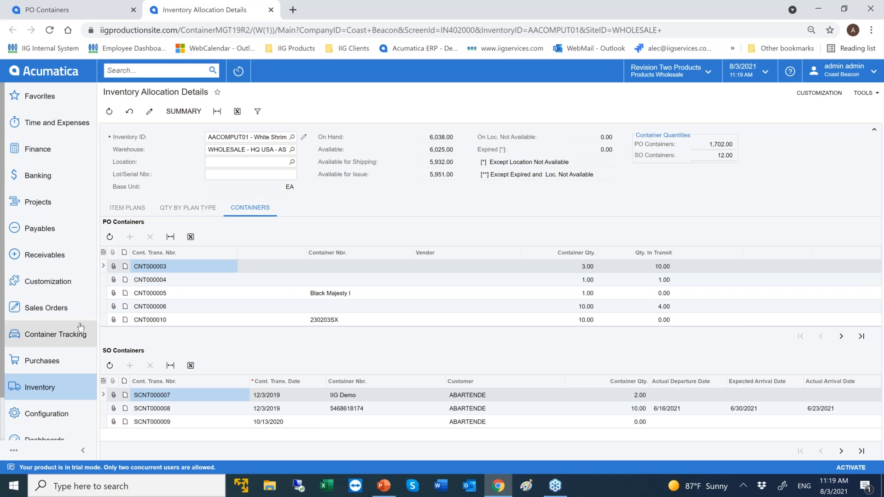
# Step: Open the newest purchase order, view the containers linked to its White Shrimp line, and return to the PO container
pyautogui.click(73, 364)
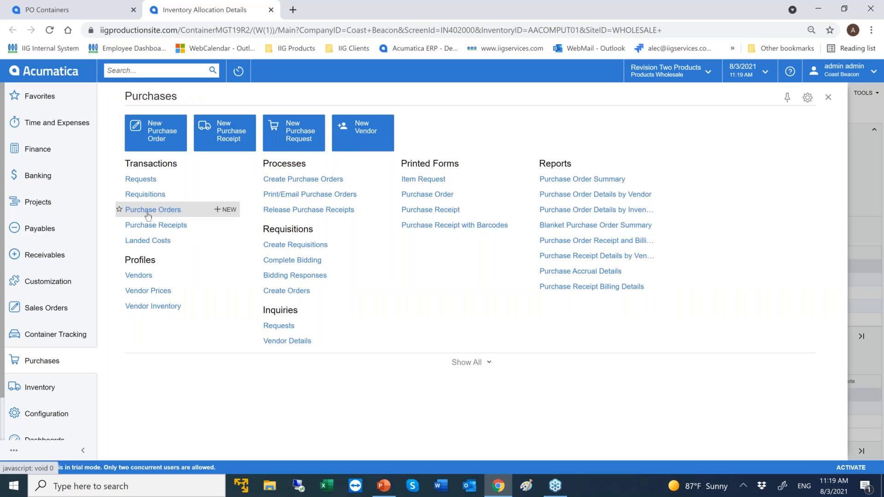
pyautogui.click(147, 212)
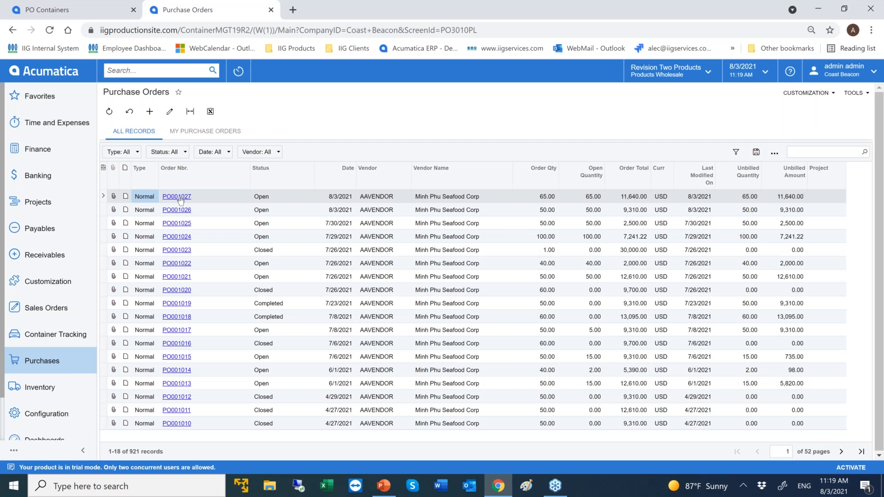
pyautogui.click(180, 200)
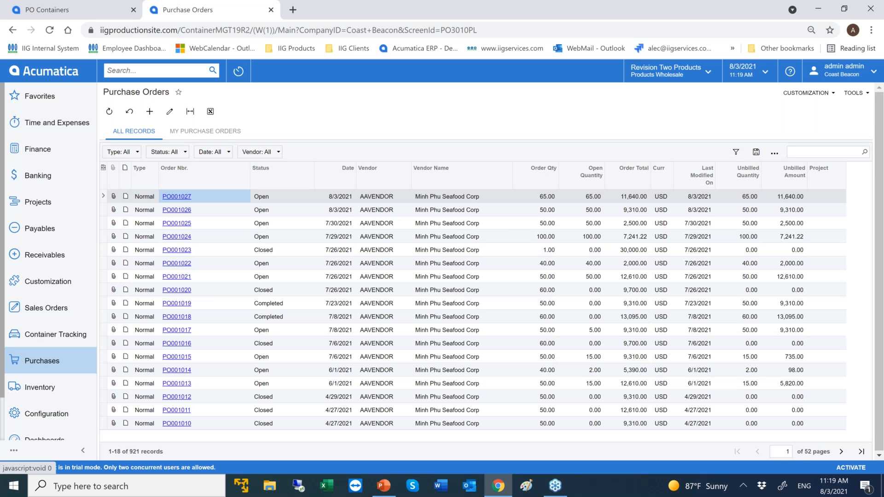
pyautogui.click(178, 197)
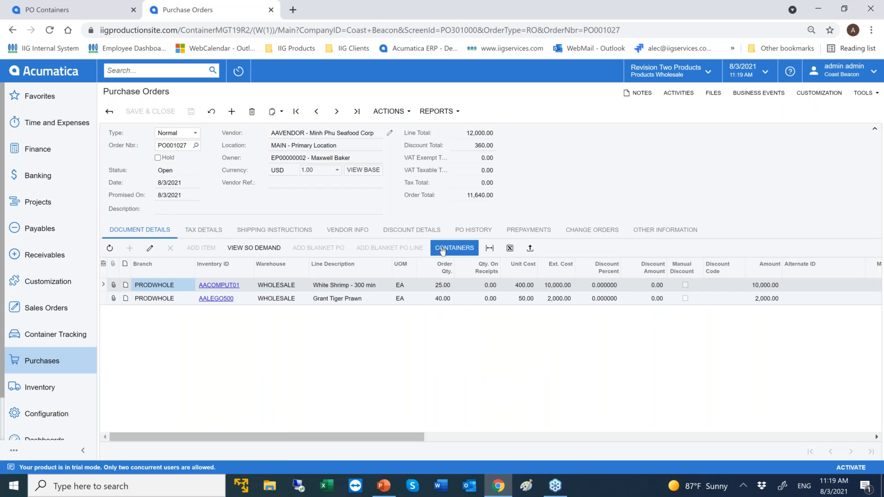
pyautogui.click(442, 249)
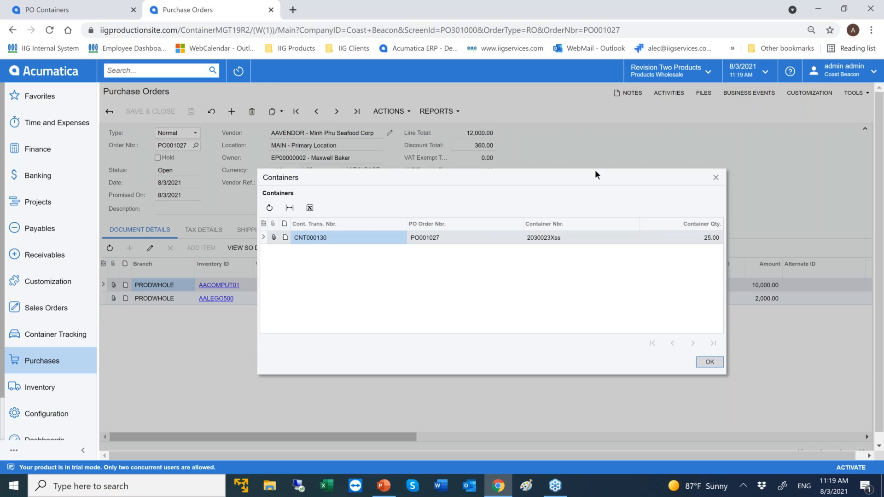
pyautogui.click(715, 176)
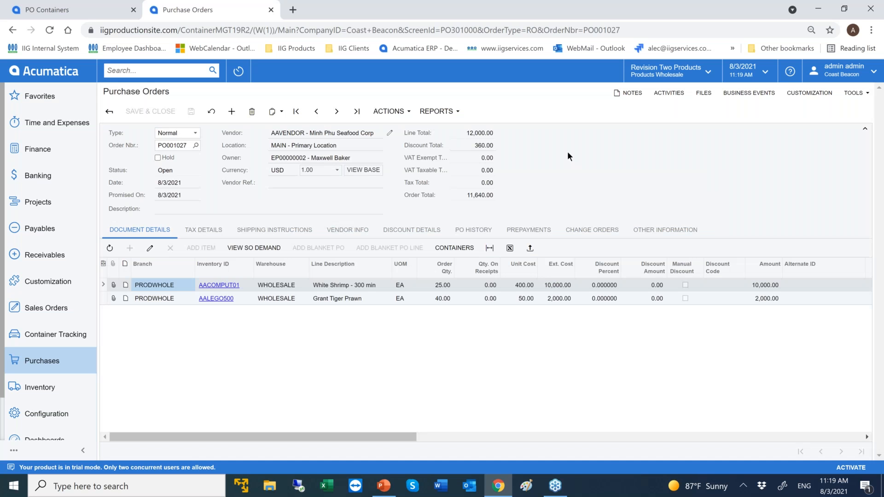
pyautogui.click(271, 9)
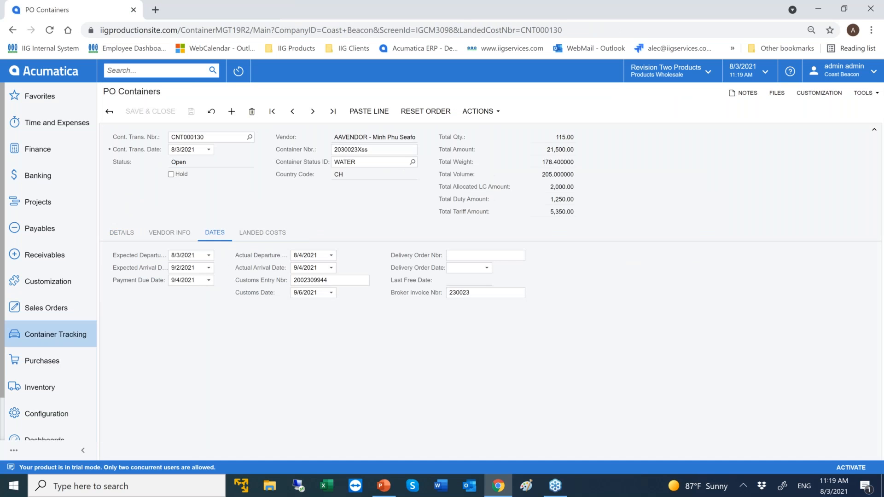
# Step: Open the In-Transit Register and sort its lines by container transaction number in descending order
pyautogui.click(69, 334)
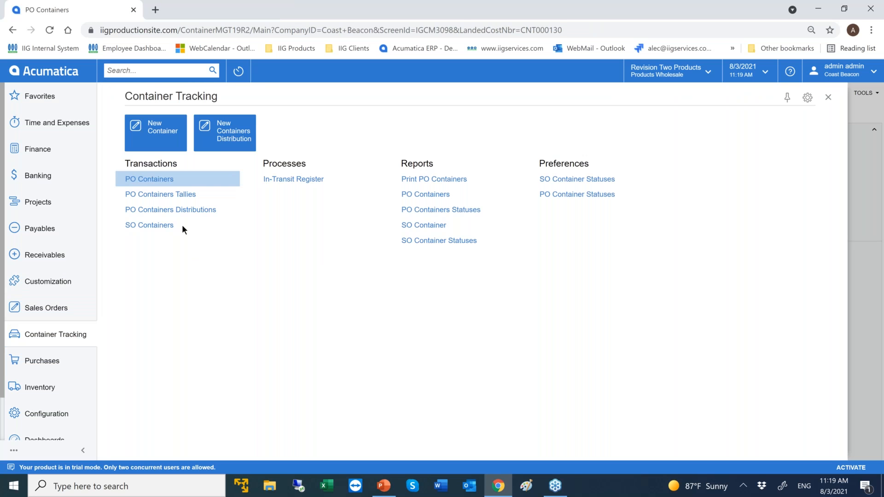
pyautogui.click(276, 184)
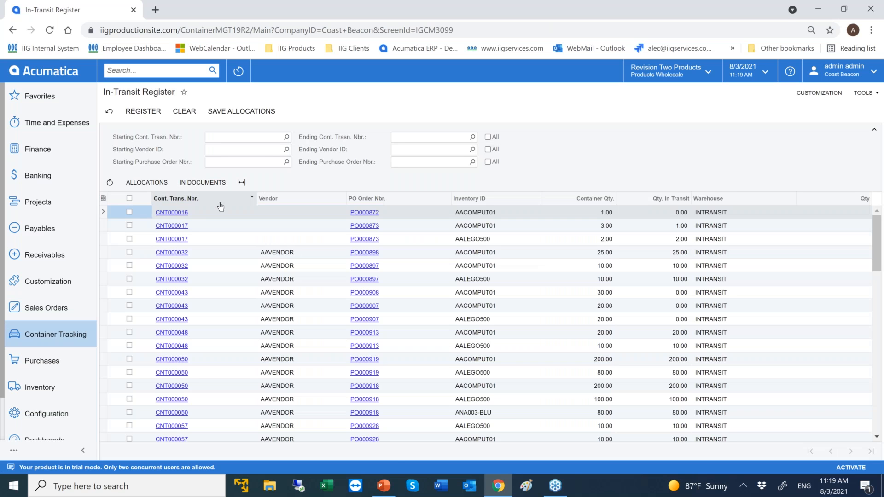
pyautogui.click(251, 198)
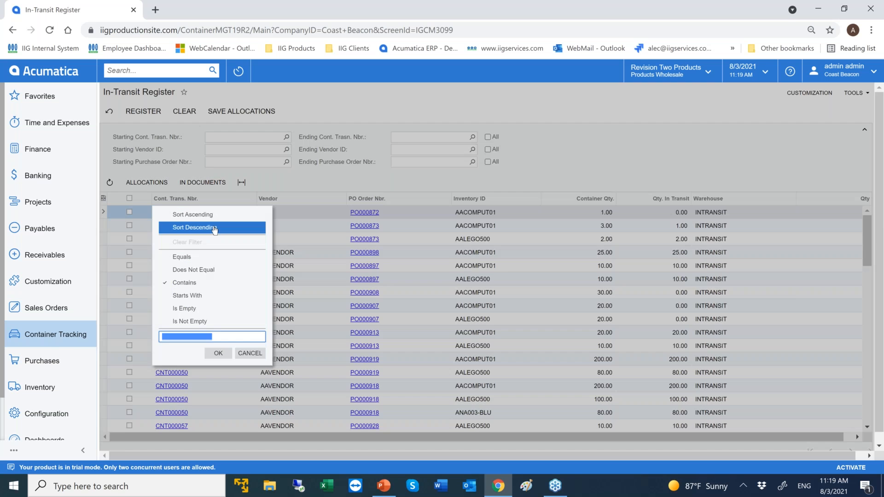
pyautogui.click(223, 225)
pyautogui.click(547, 233)
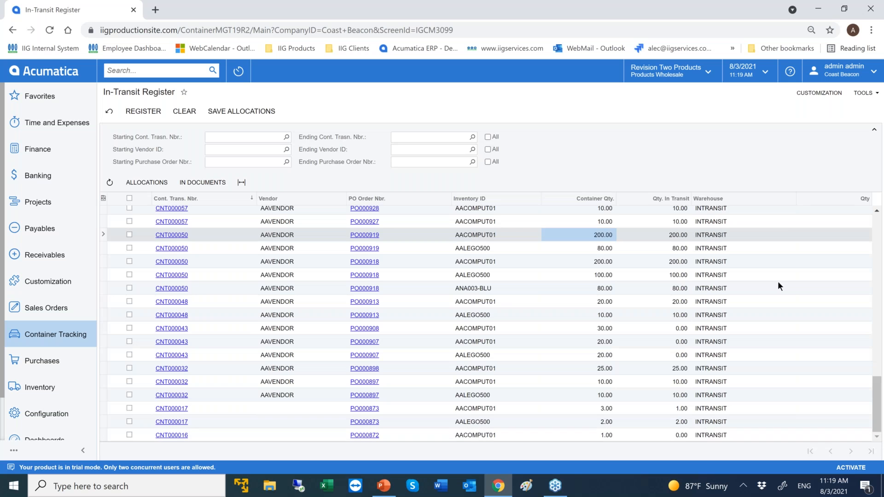
pyautogui.moveTo(879, 378); pyautogui.dragTo(876, 214)
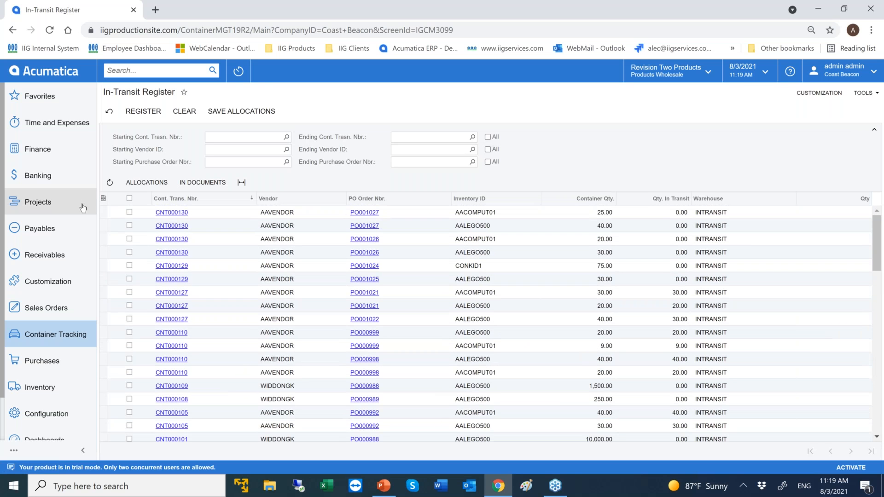
# Step: Select all four lines of container CNT000130 and register their full quantities as in transit
pyautogui.click(129, 213)
pyautogui.click(473, 289)
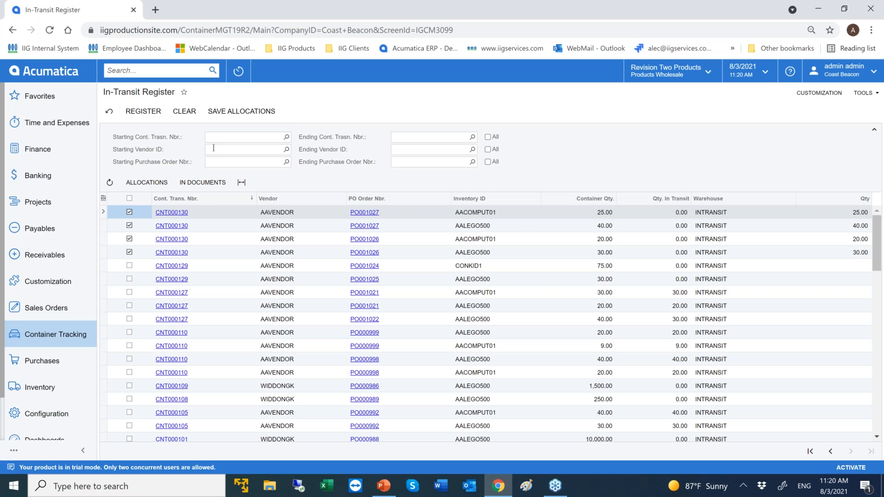
pyautogui.click(138, 112)
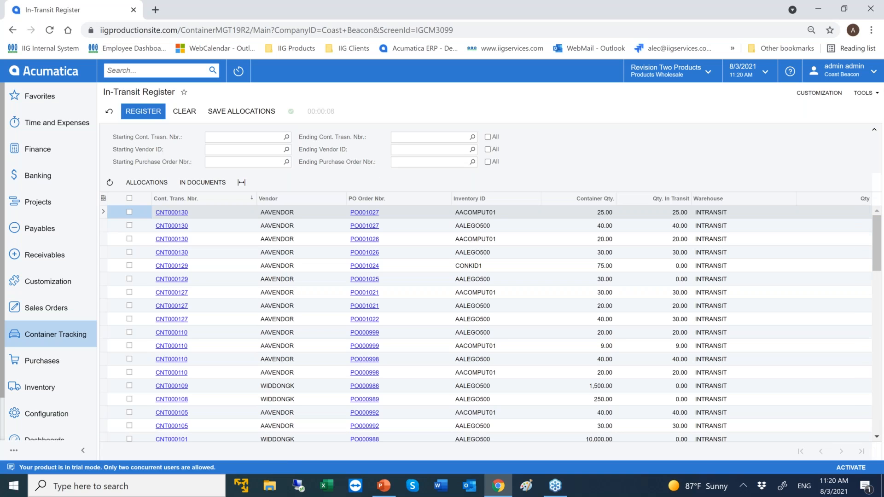
# Step: Review the inventory receipt generated for the first CNT000130 line, then close the receipt and transactions history
pyautogui.click(216, 183)
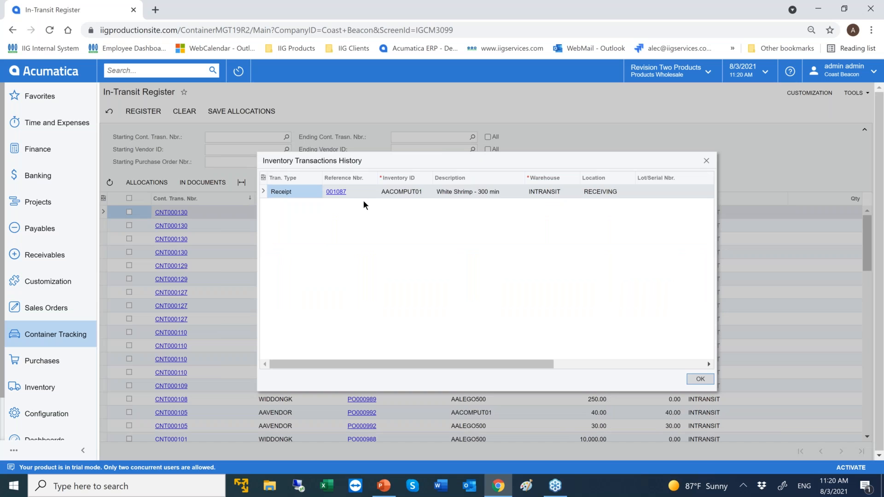
pyautogui.click(354, 191)
pyautogui.click(336, 191)
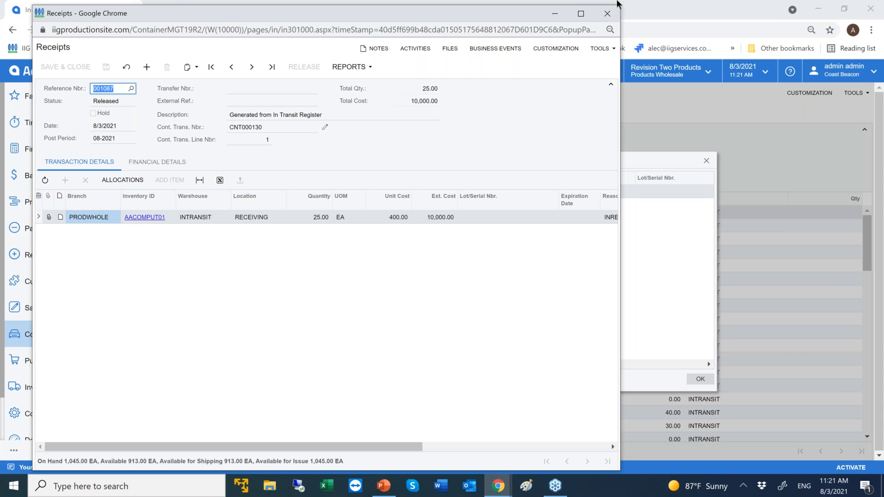
pyautogui.click(609, 14)
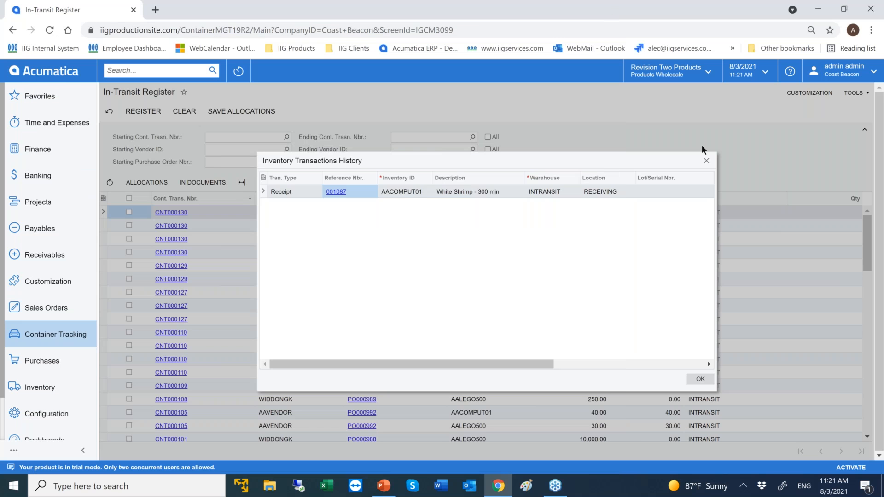
pyautogui.click(706, 161)
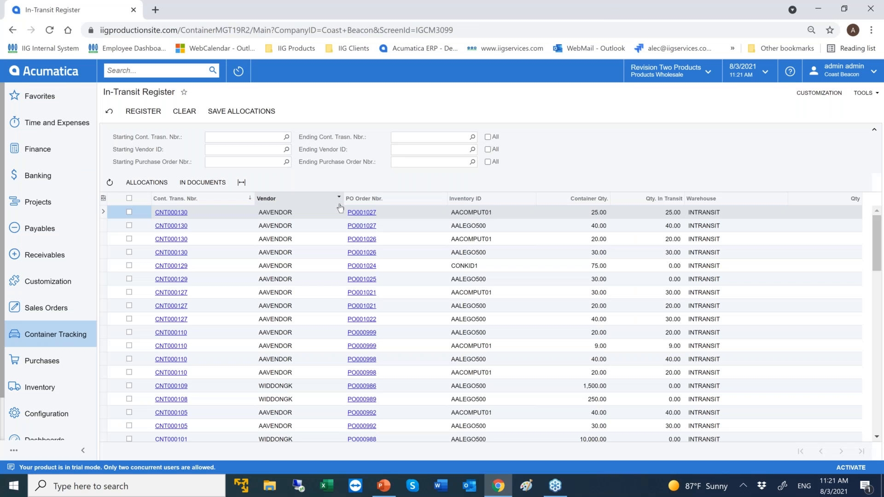
# Step: Reopen PO container CNT000130, change its container status ID to TRAN and save
pyautogui.click(87, 335)
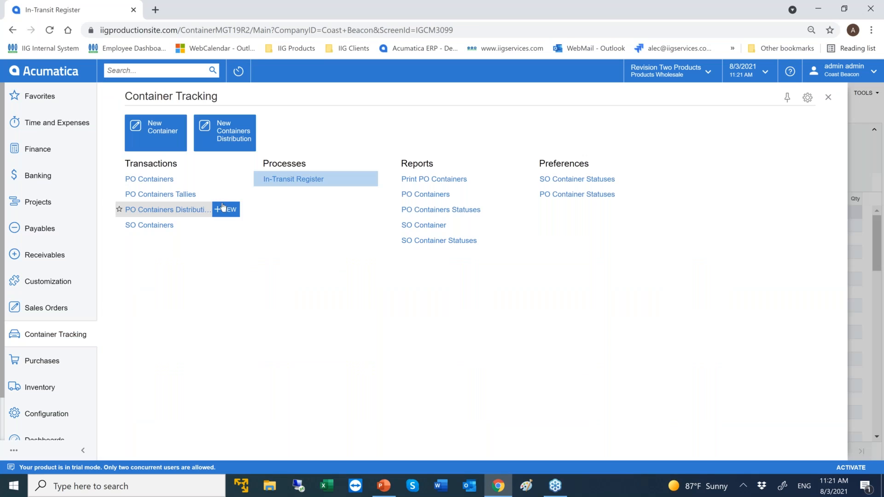
pyautogui.click(167, 183)
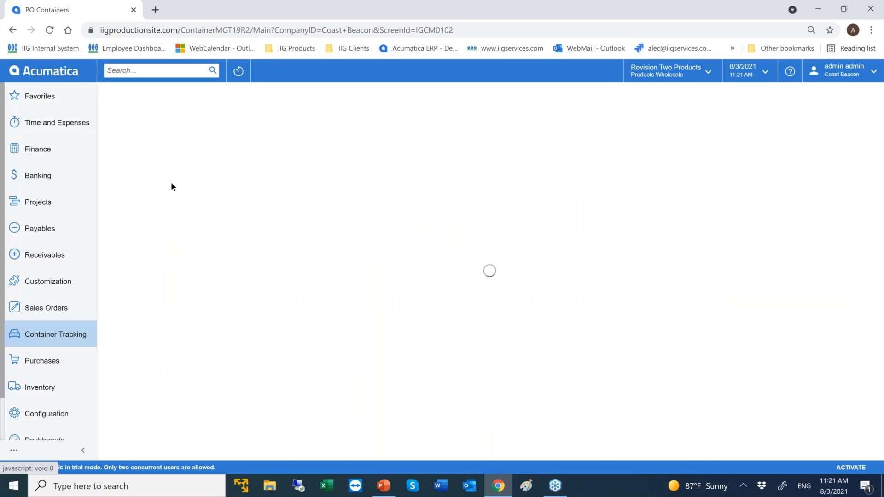
pyautogui.click(146, 196)
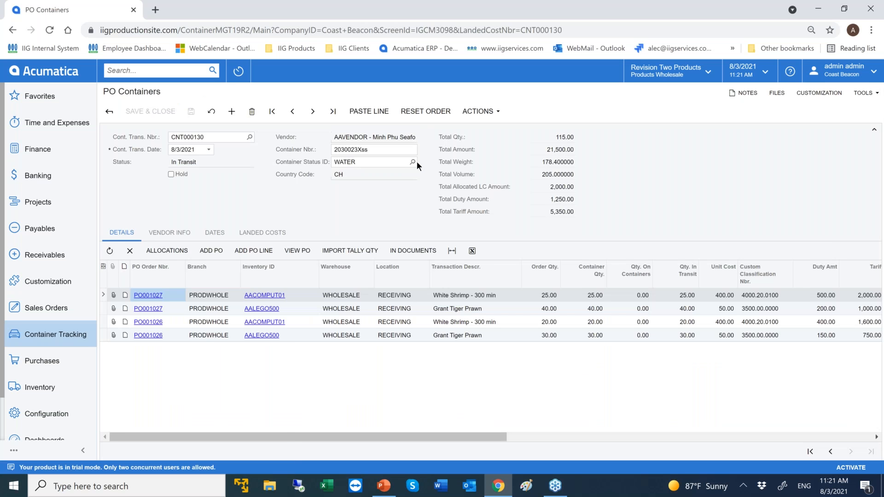
pyautogui.click(412, 162)
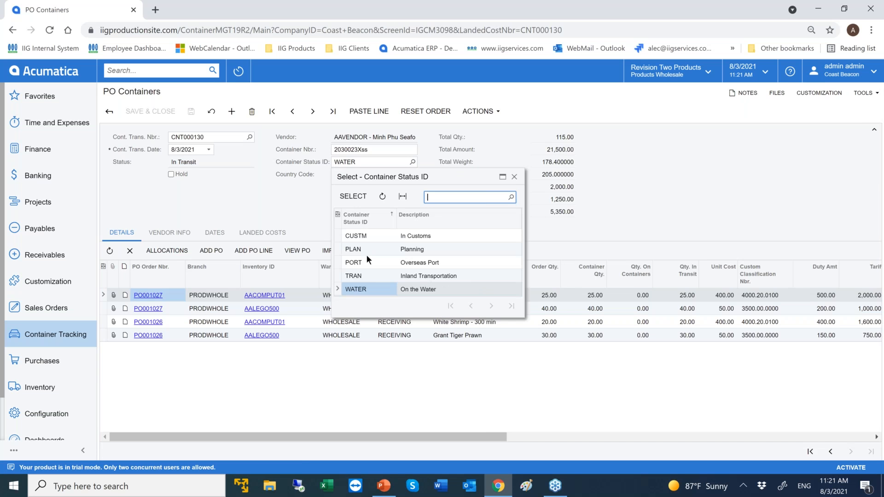
pyautogui.doubleClick(366, 275)
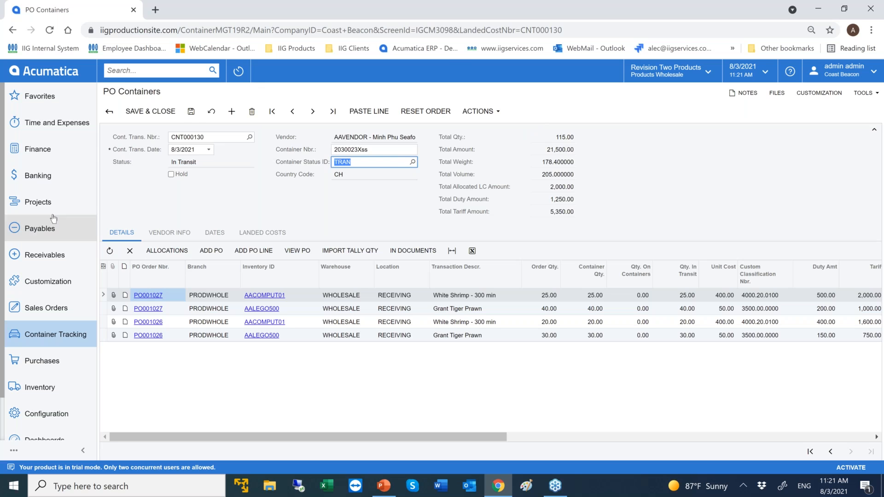
pyautogui.click(189, 113)
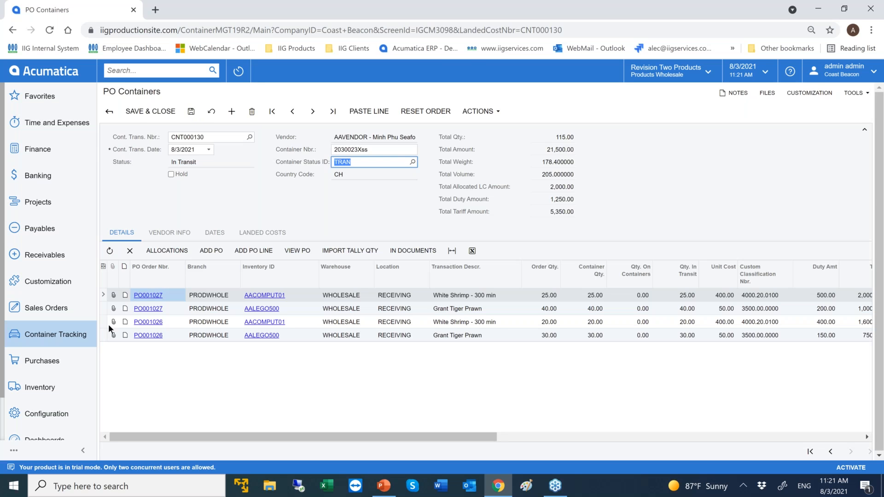
# Step: Load container CNT000130 in PO Containers Tallies and set the first White Shrimp line's tally quantity to 24
pyautogui.click(79, 338)
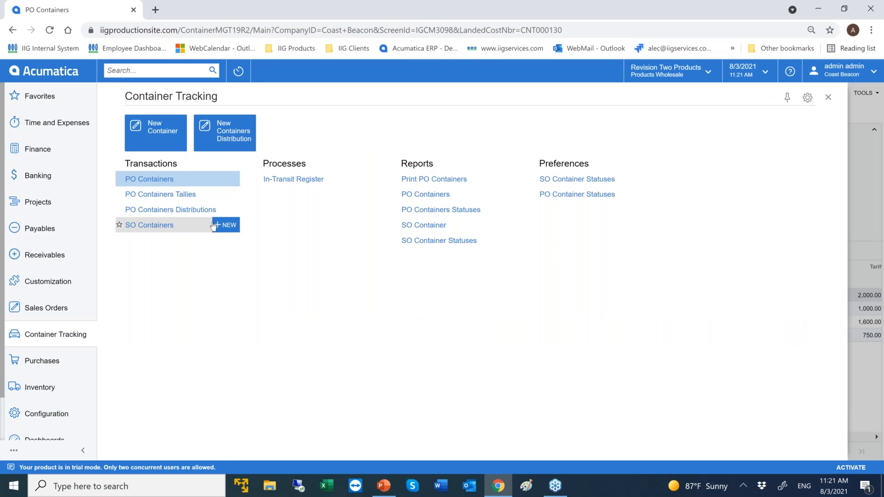
pyautogui.click(188, 198)
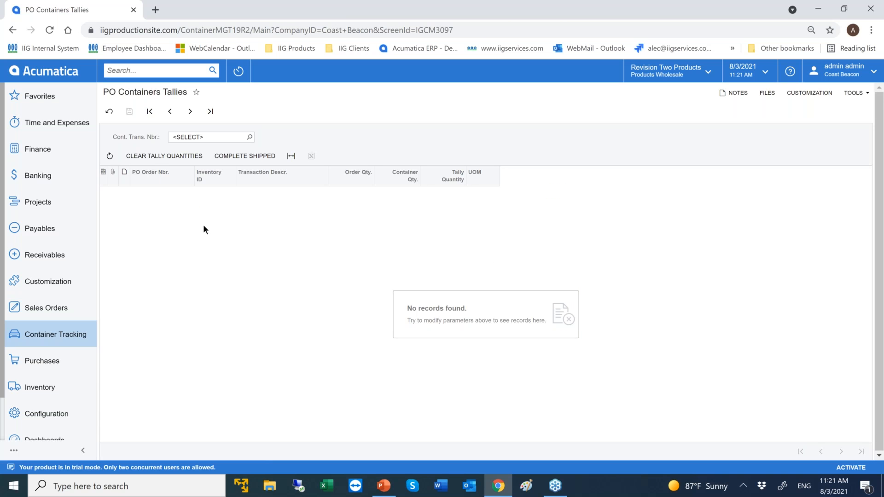
pyautogui.click(249, 137)
pyautogui.doubleClick(222, 203)
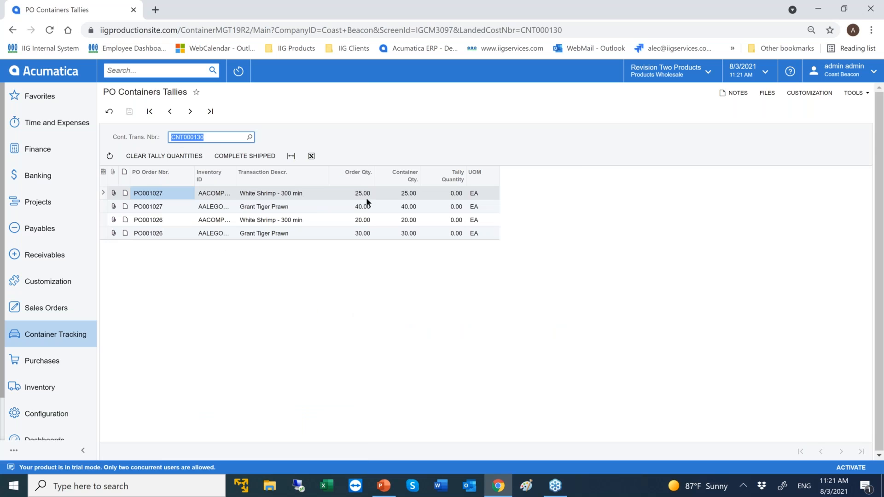
pyautogui.click(440, 194)
pyautogui.write('24')
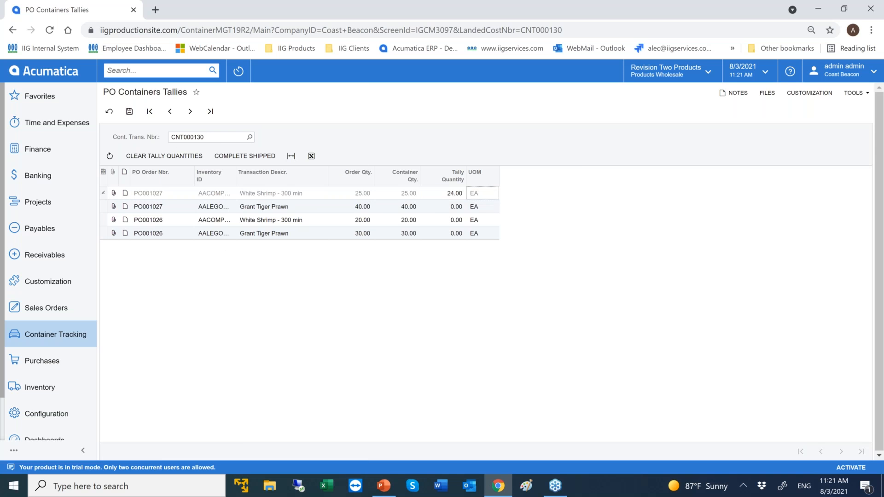
# Step: Set the remaining three lines' tally quantities to 40, 20 and 30, and save the tally for container CNT000130
pyautogui.click(454, 208)
pyautogui.write('40')
pyautogui.press('Tab')
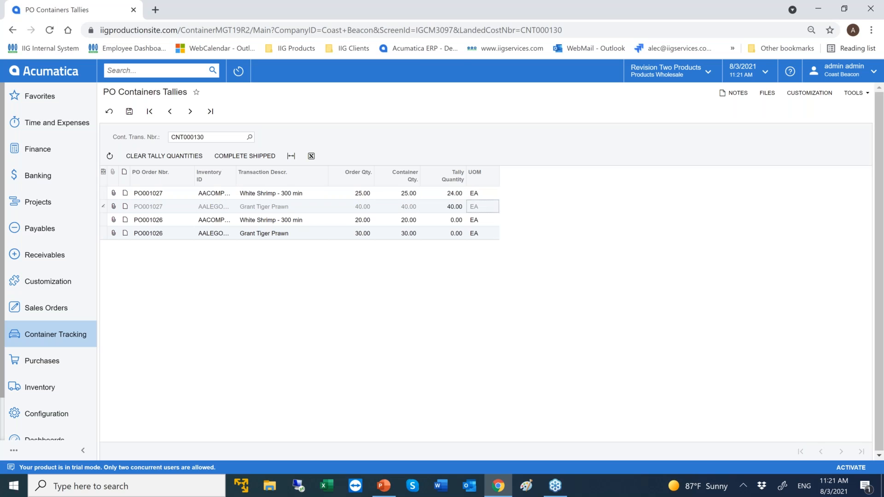
pyautogui.click(455, 221)
pyautogui.write('20')
pyautogui.press('Tab')
pyautogui.click(455, 233)
pyautogui.write('30')
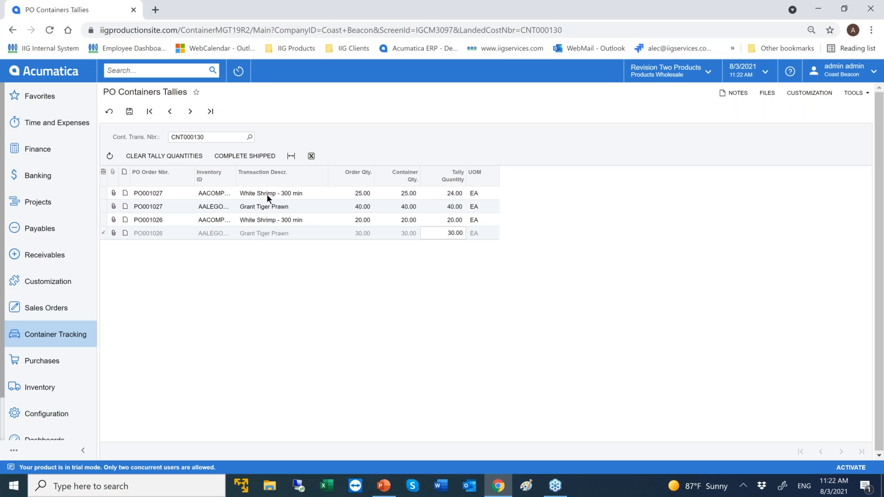
pyautogui.click(130, 113)
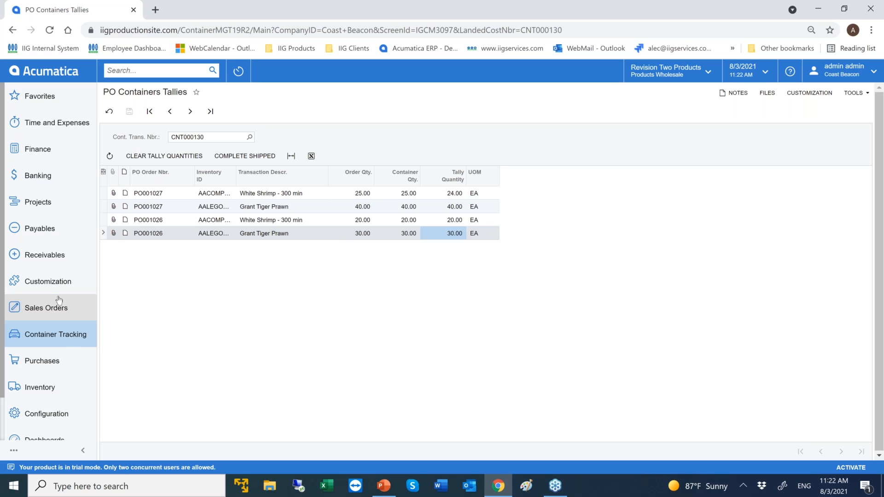
# Step: Open CNT000130 in PO Containers, import its tally quantities into the lines and save the container
pyautogui.click(65, 344)
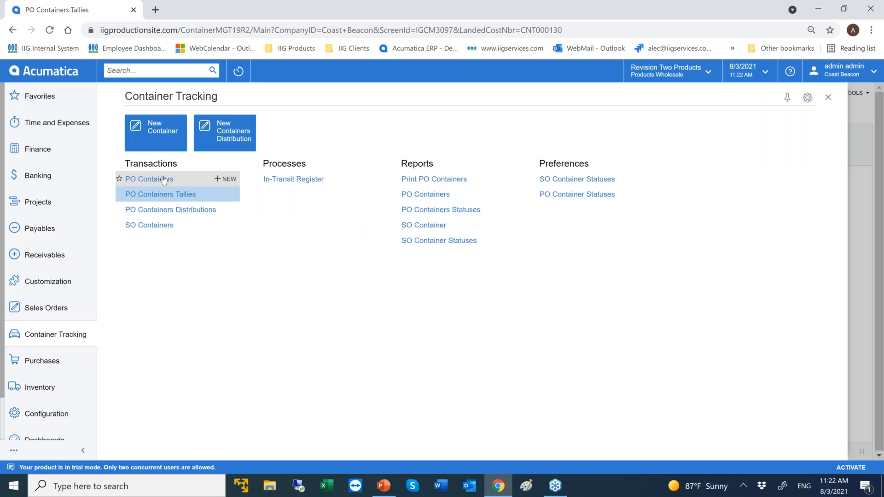
pyautogui.click(164, 178)
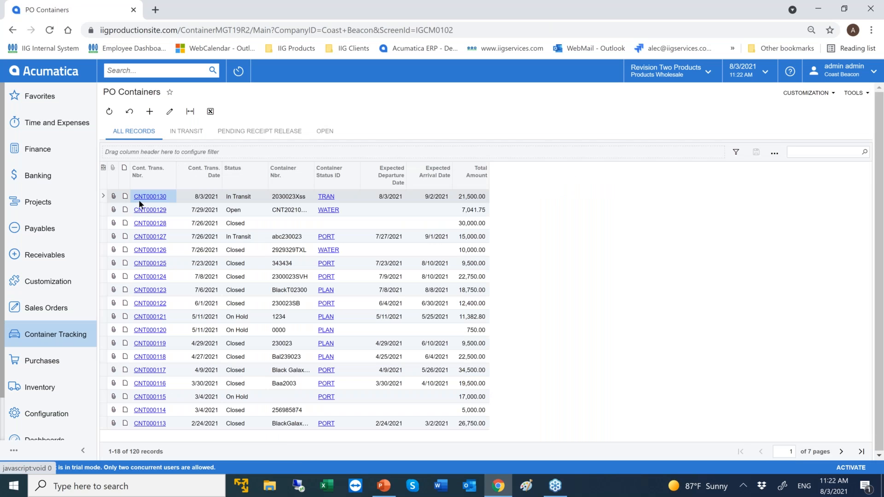
pyautogui.click(139, 200)
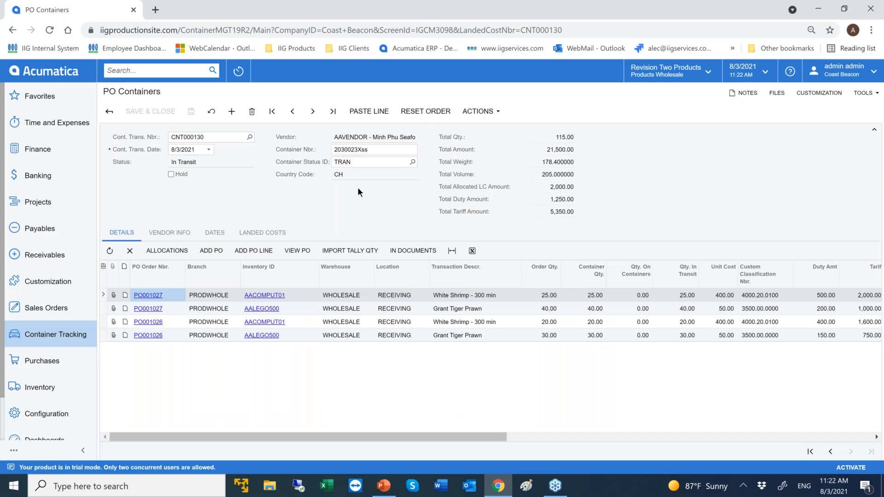
pyautogui.click(349, 250)
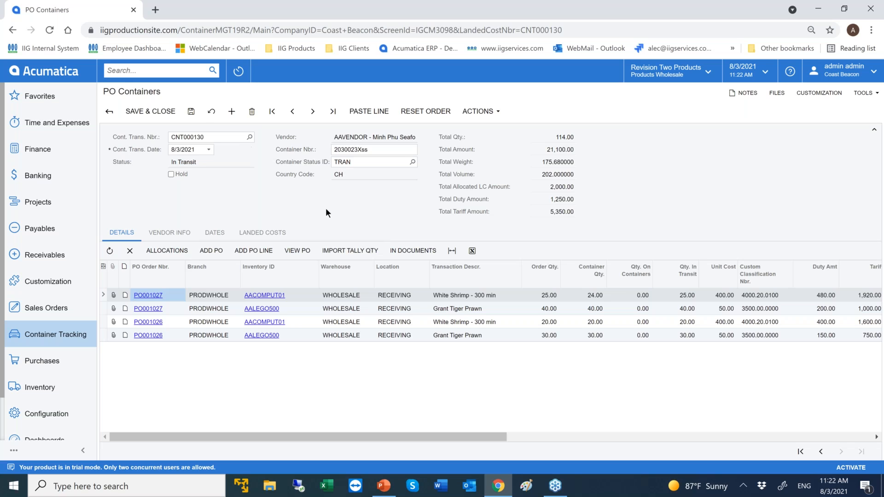
pyautogui.click(192, 112)
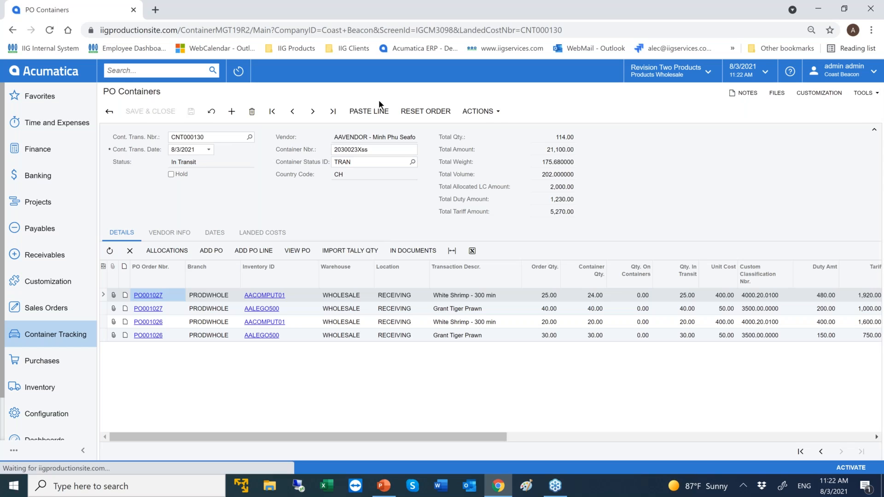
# Step: Enter a PO receipt from container CNT000130, take the receipt off hold and release it
pyautogui.click(480, 112)
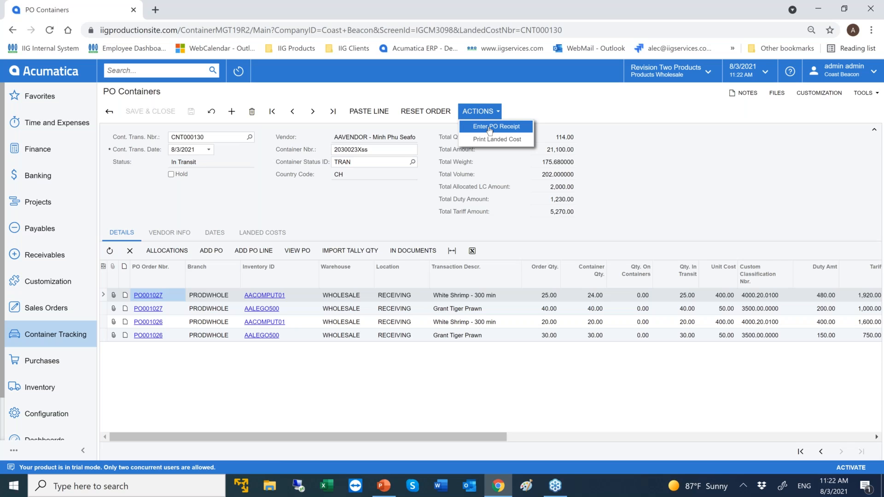
pyautogui.click(489, 128)
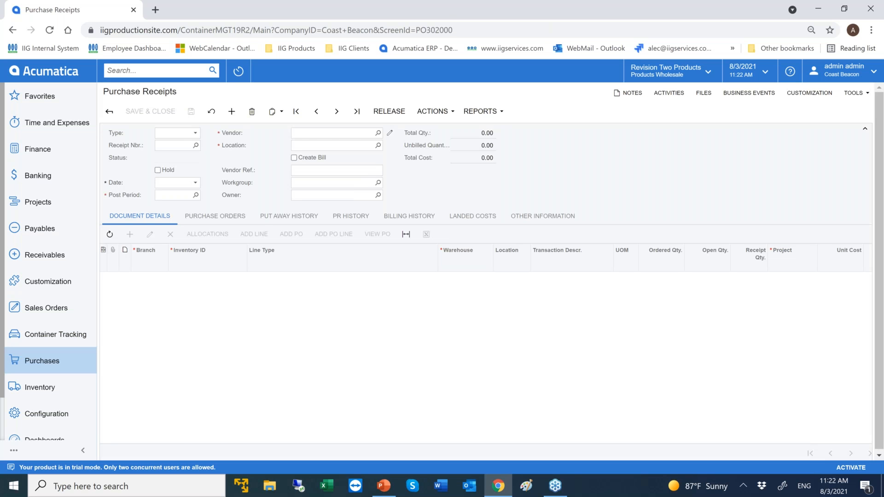
pyautogui.click(158, 170)
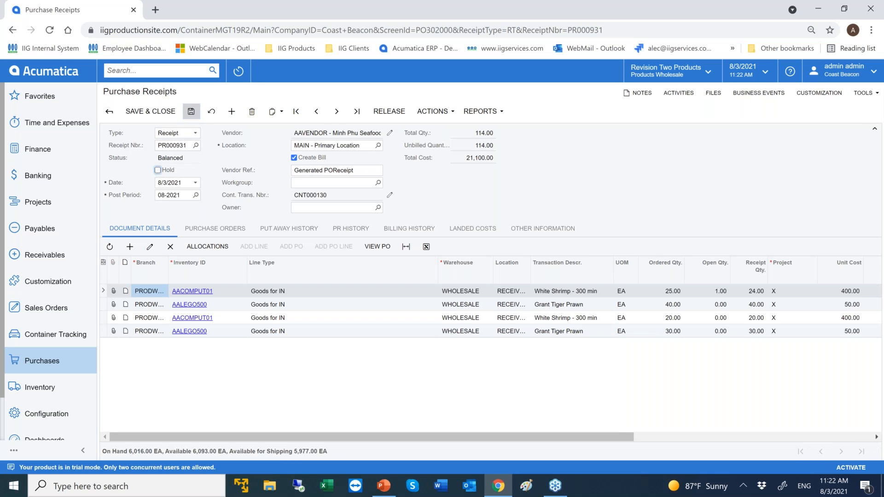
pyautogui.click(389, 111)
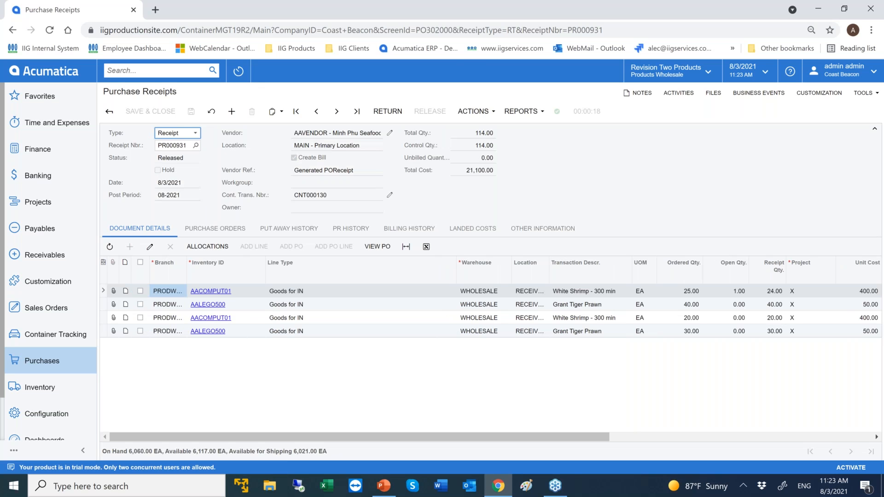
# Step: Review the landed costs linked to the released purchase receipt, and return to its document details
pyautogui.click(473, 229)
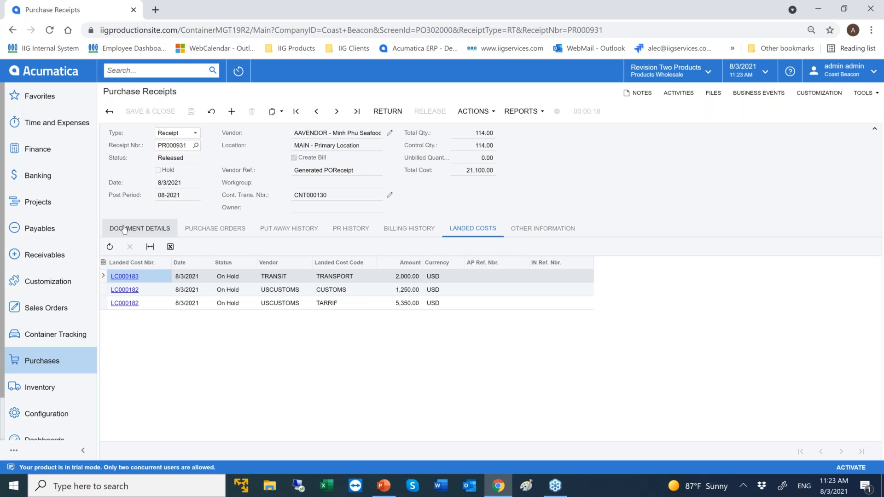
pyautogui.click(140, 229)
pyautogui.moveTo(555, 486)
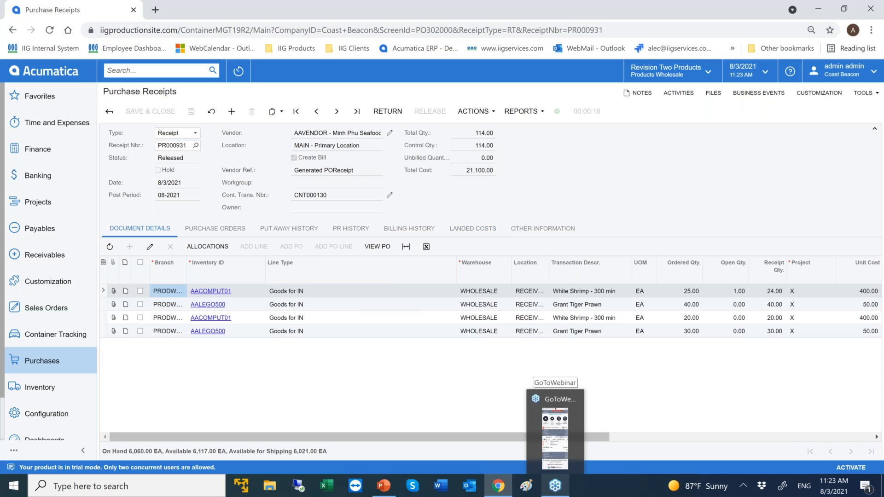